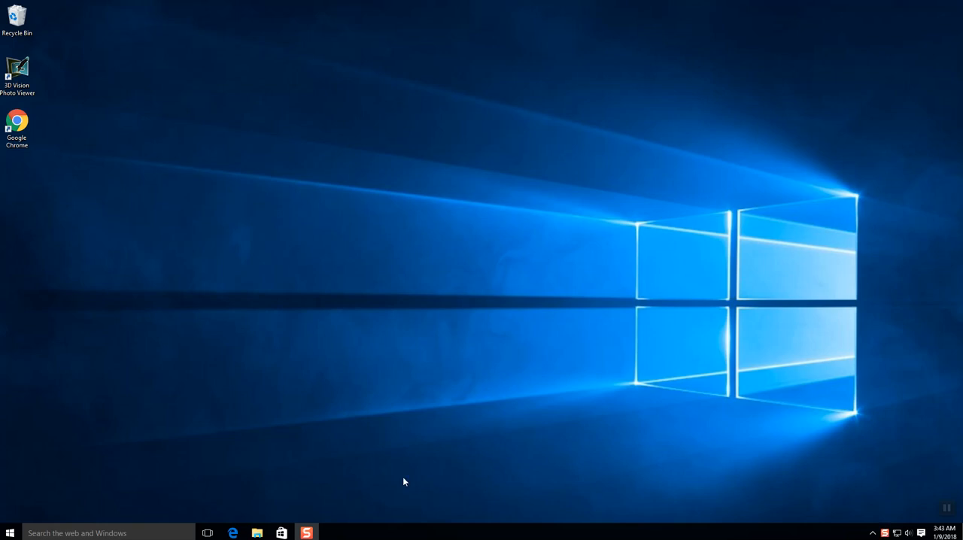
Search for the Windows features settings, check whether Hyper-V is enabled in the list, and close it without changes
click(122, 531)
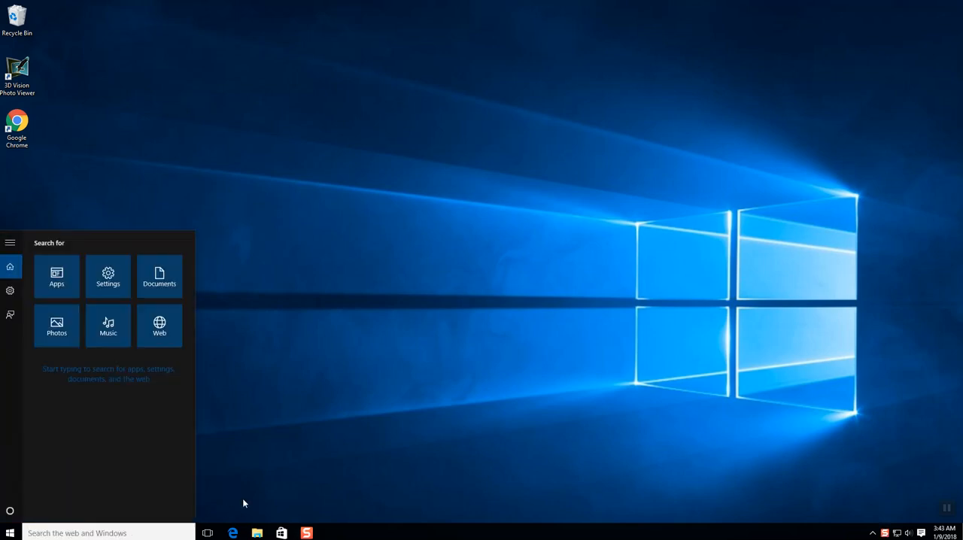
text(turn )
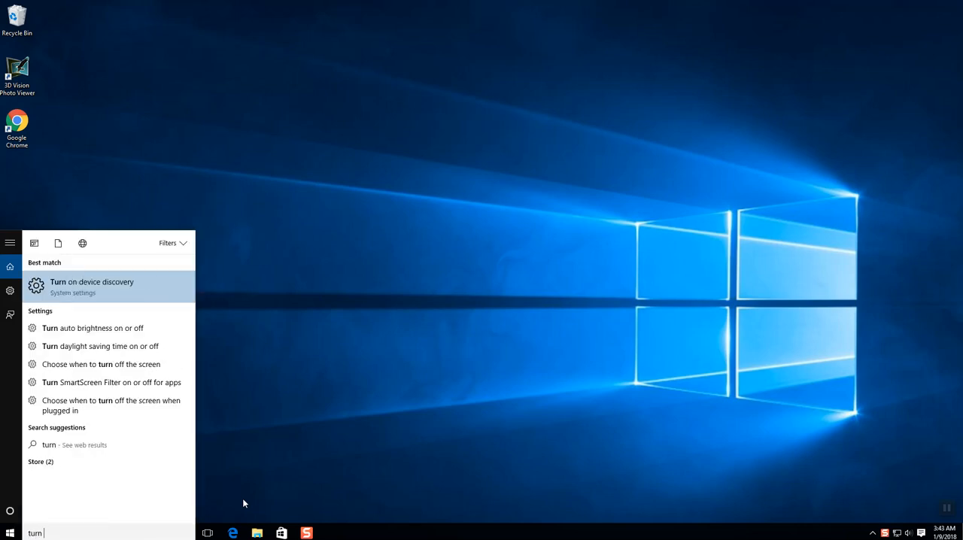
text(win)
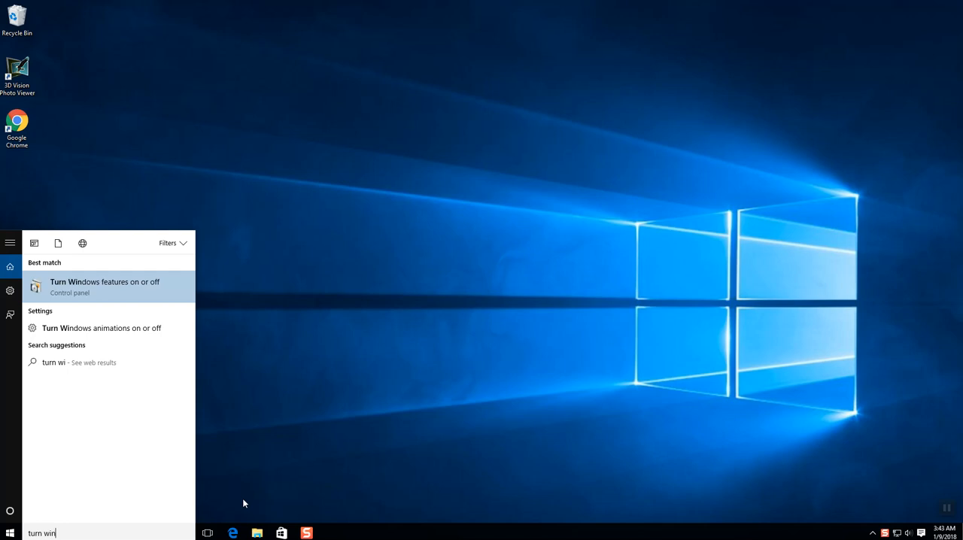
text(dows)
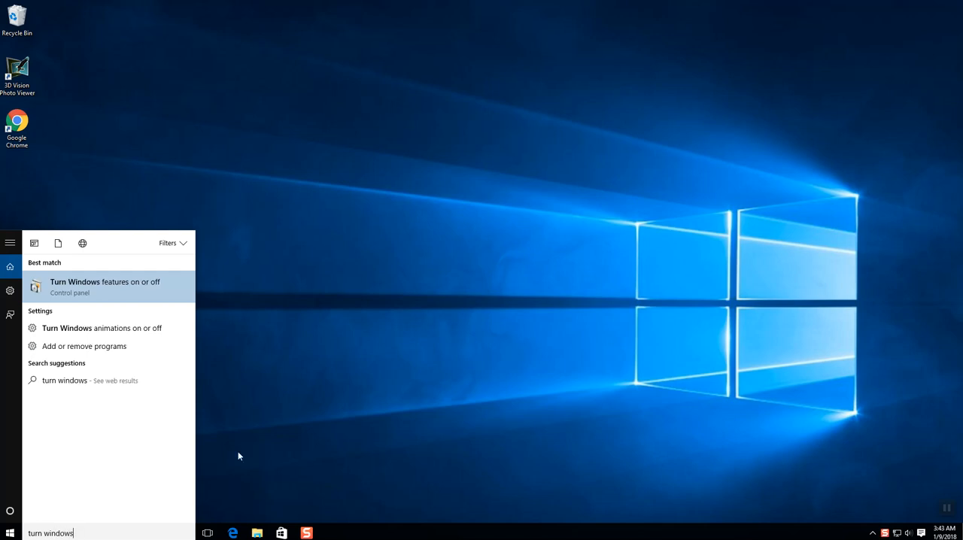
click(121, 288)
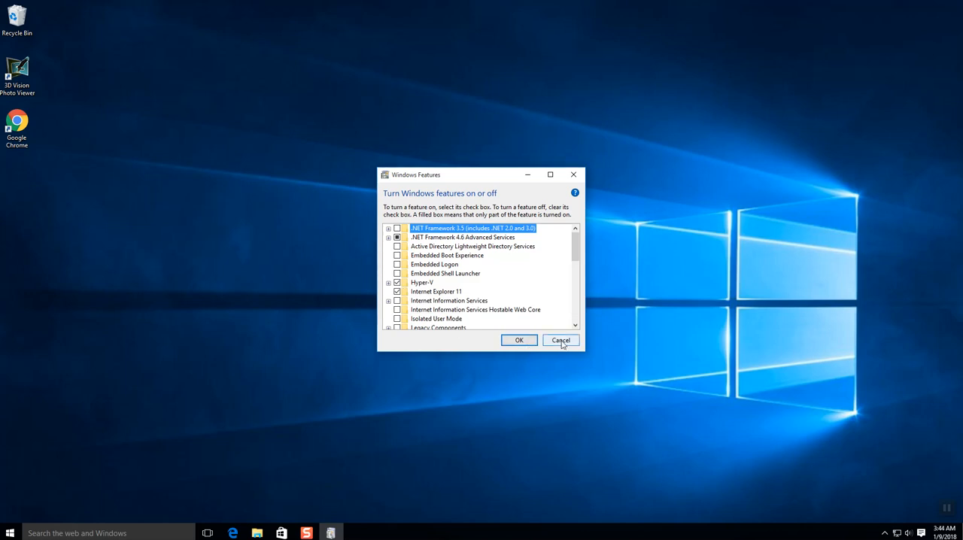
click(562, 343)
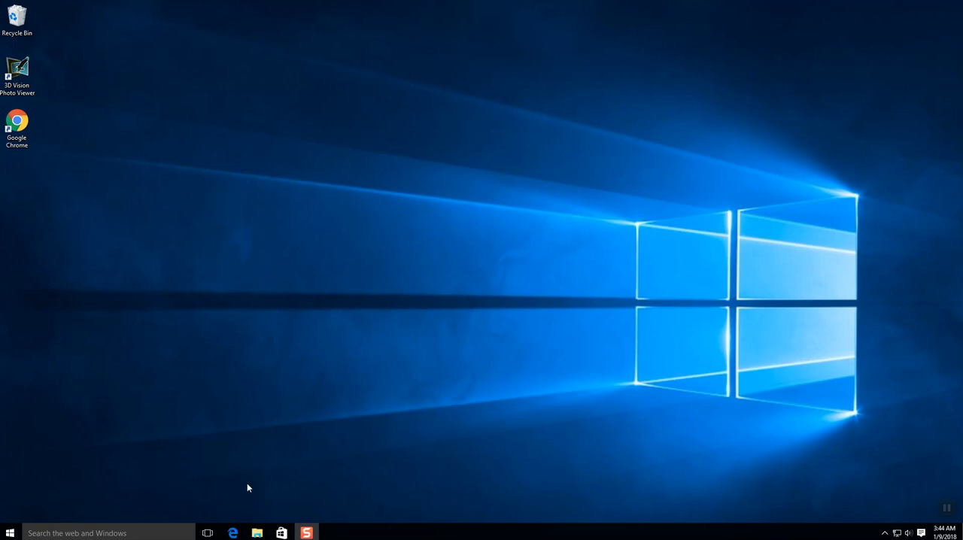
Search for Hyper-V Manager and open it
click(106, 530)
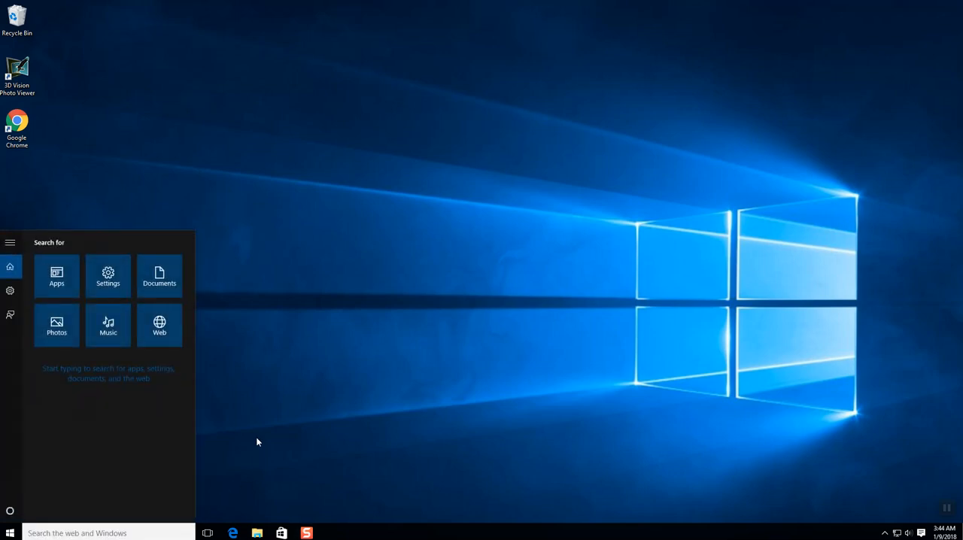
text(hyper)
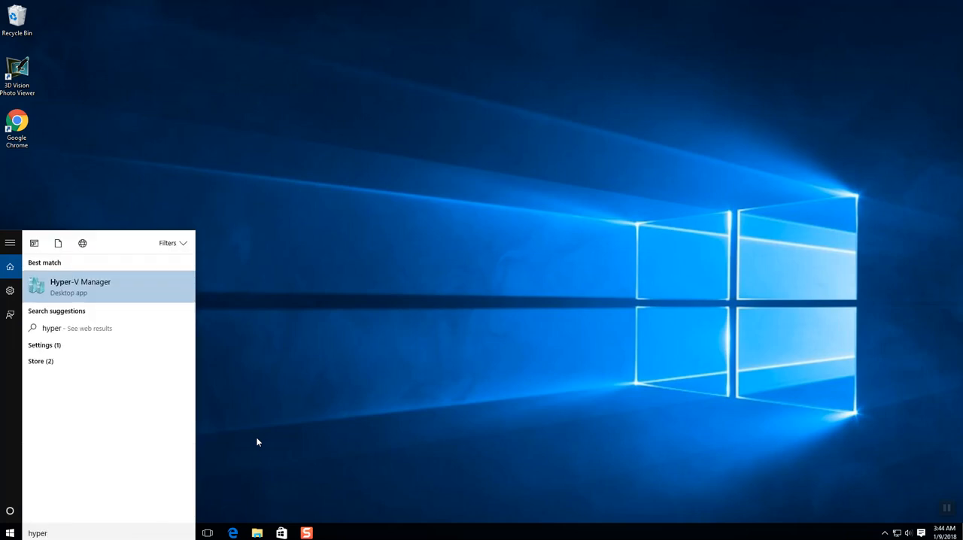
click(110, 289)
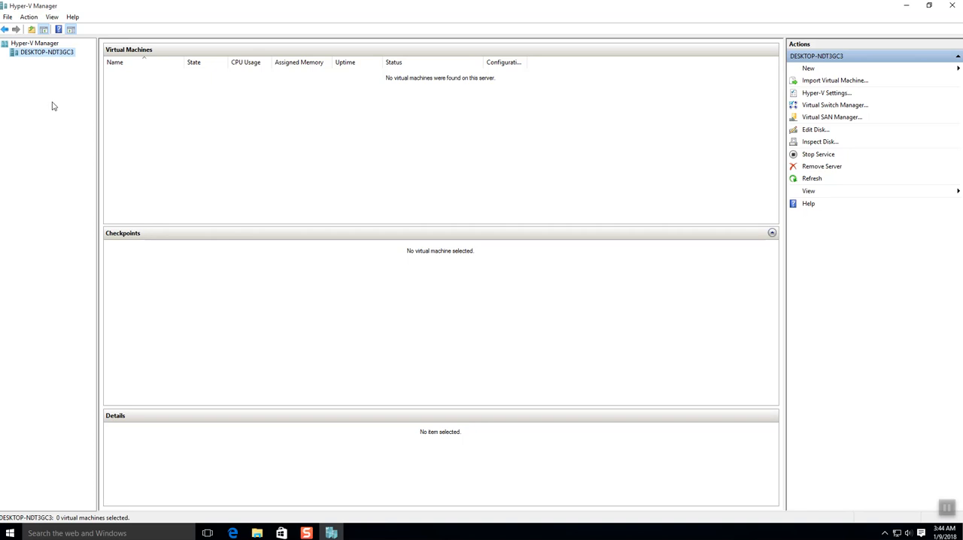
Begin creating a new virtual machine and name it ServerDC1, keeping the default storage location
click(29, 18)
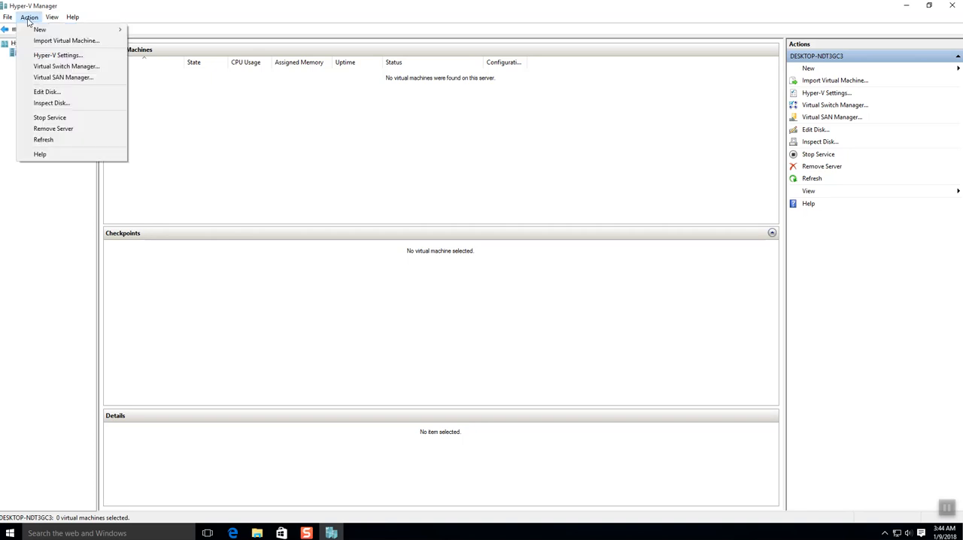
mouse_move(66, 30)
click(145, 33)
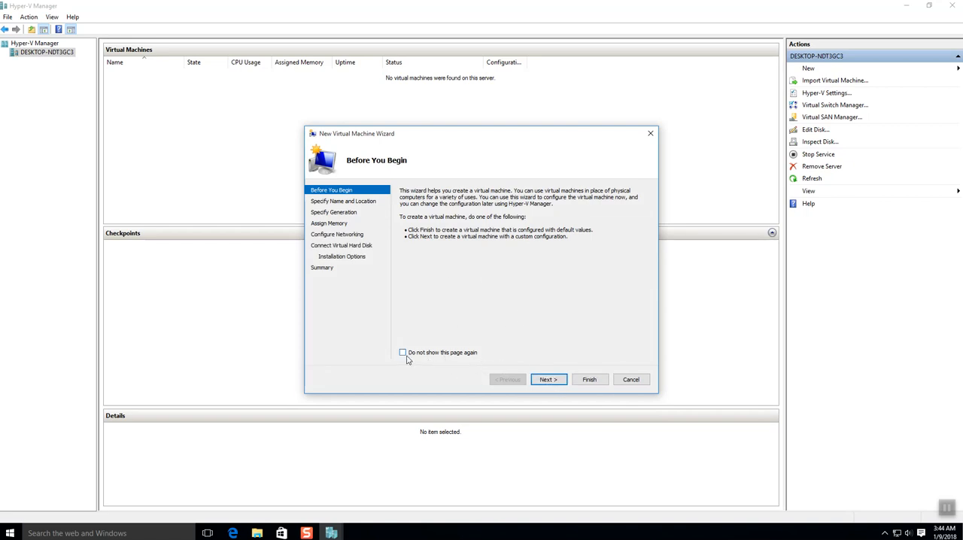
click(547, 380)
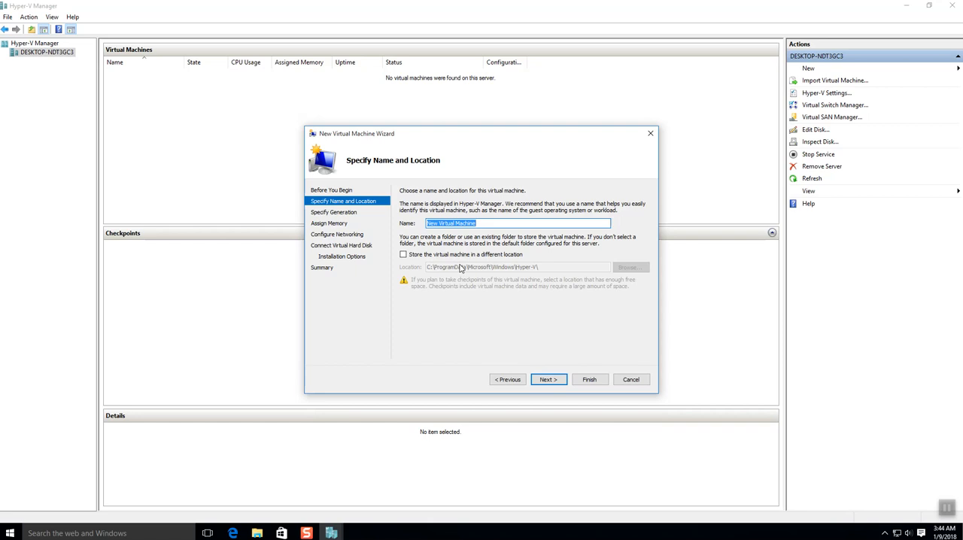
text(ServerDC1)
click(549, 380)
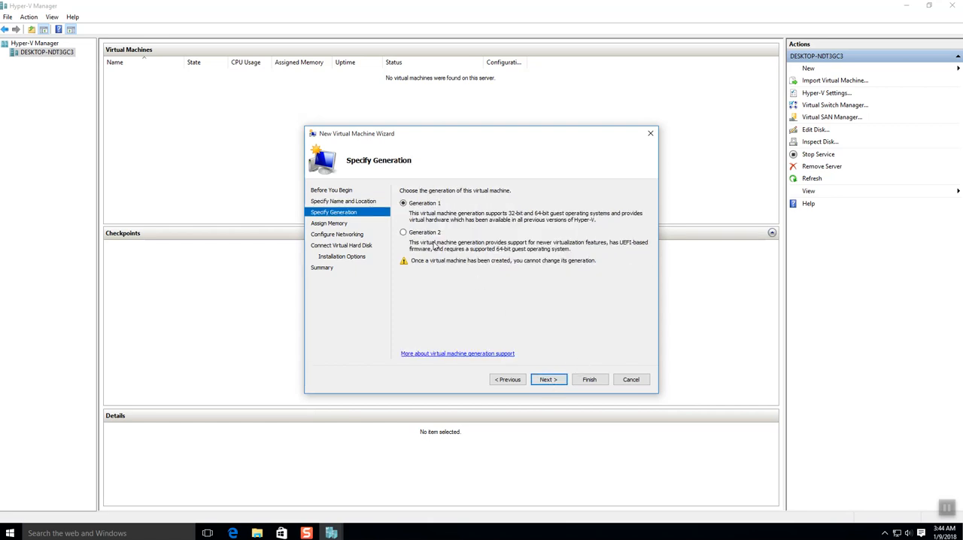
Make it a Generation 2 virtual machine and assign 2048 MB of startup memory
click(430, 234)
click(549, 380)
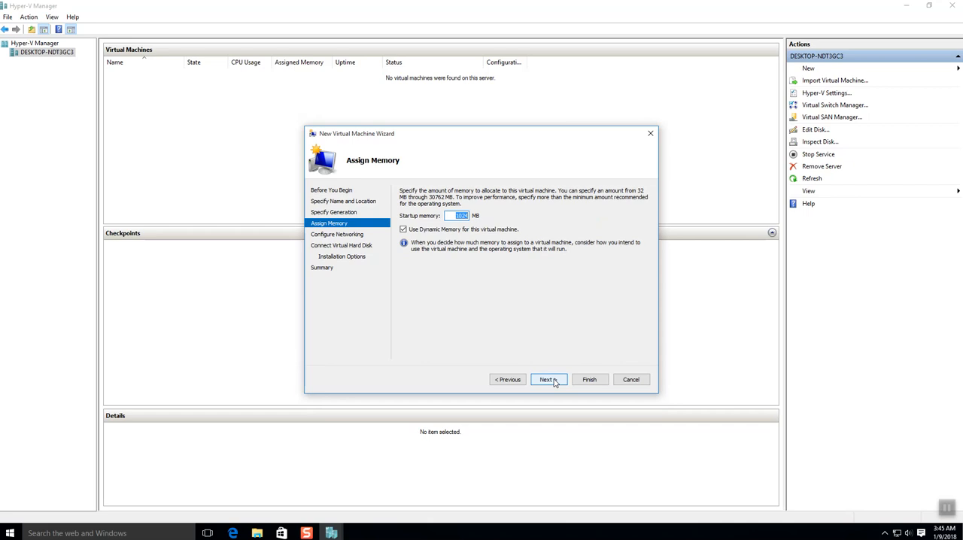
text(2048)
click(555, 381)
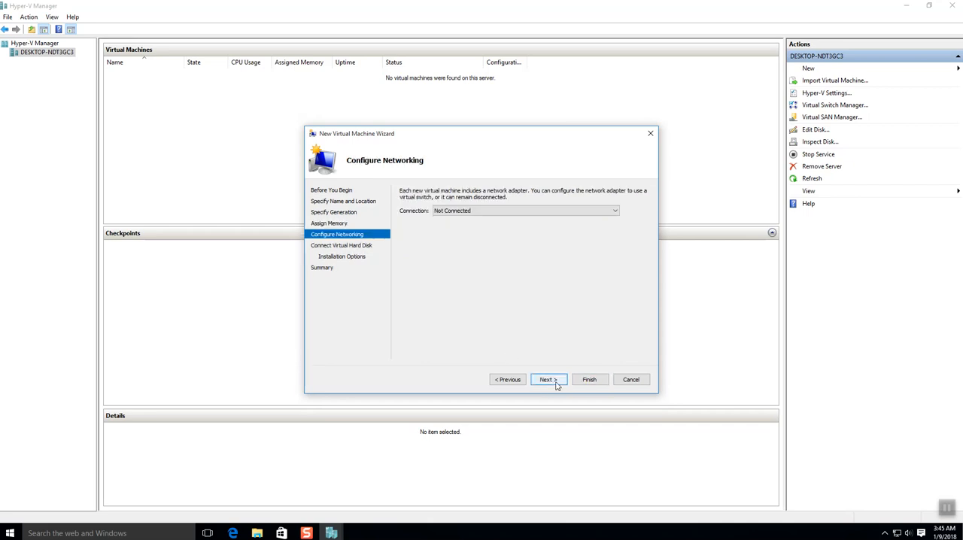
Leave the network adapter not connected and create a new virtual hard disk with a size of 160 GB
click(556, 381)
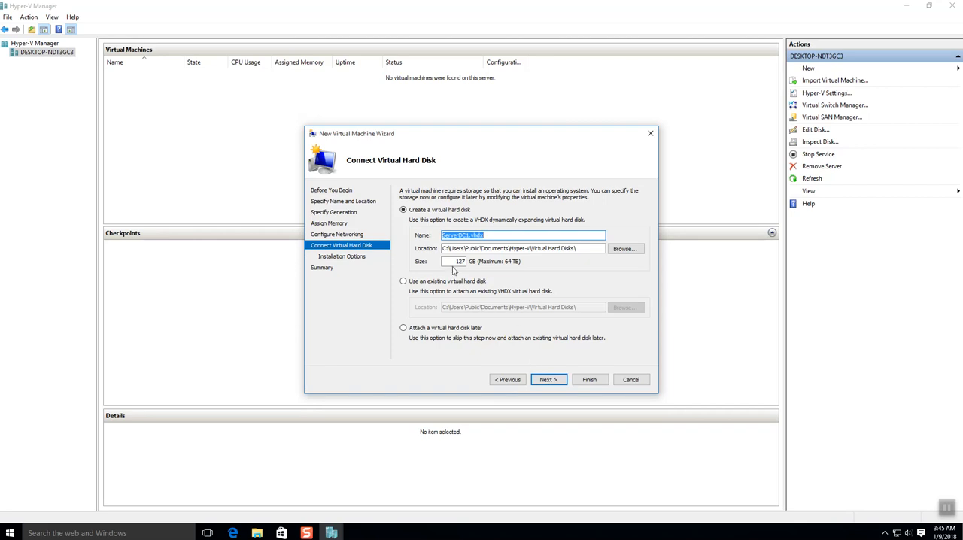
drag(453, 261, 478, 261)
text(160)
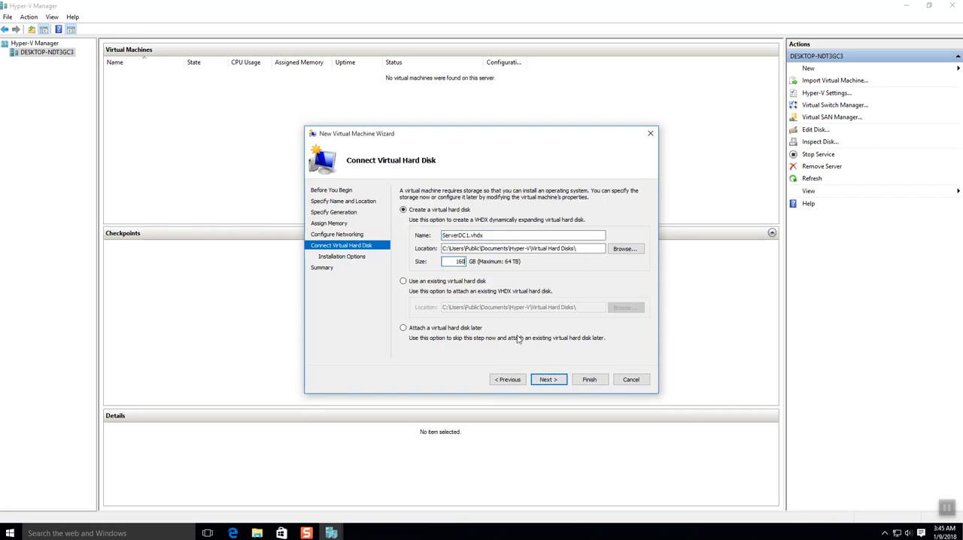
click(547, 381)
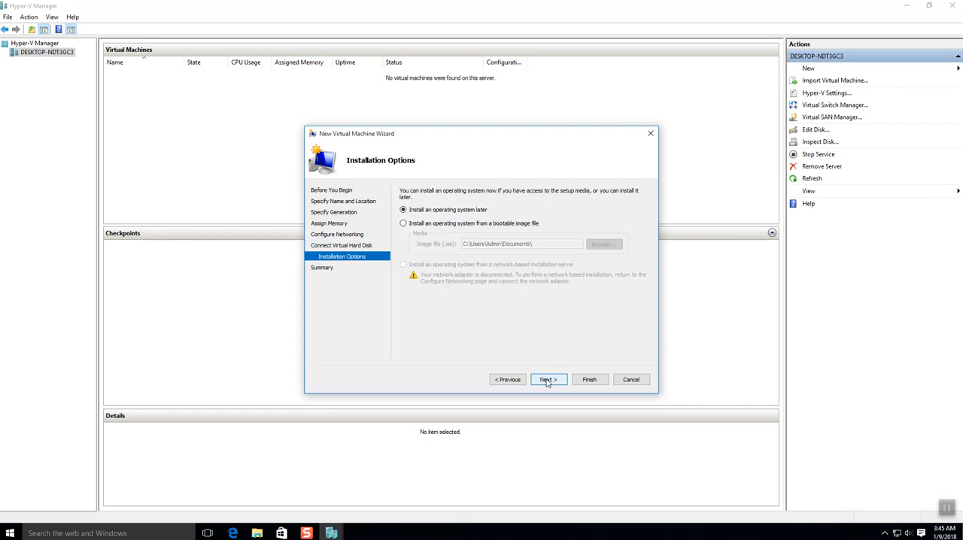
Choose the bootable image en_windows_server_2016_x64_dvd_9718492 from Documents for the operating system installation and finish creating the virtual machine
click(404, 225)
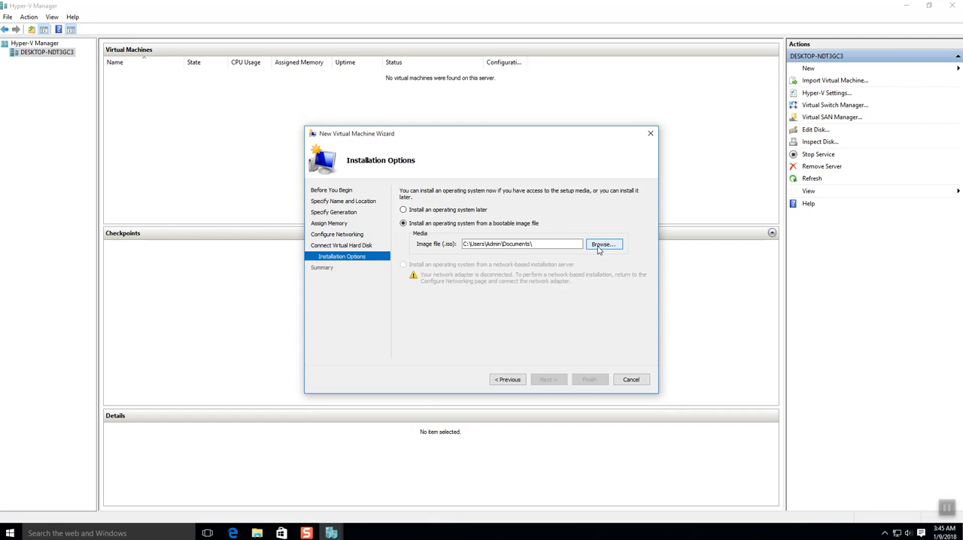
click(600, 249)
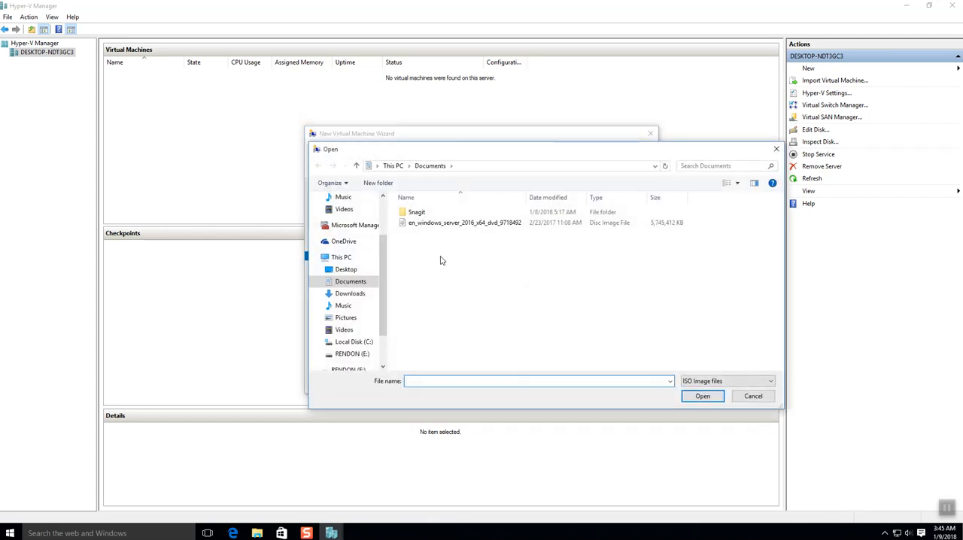
click(433, 225)
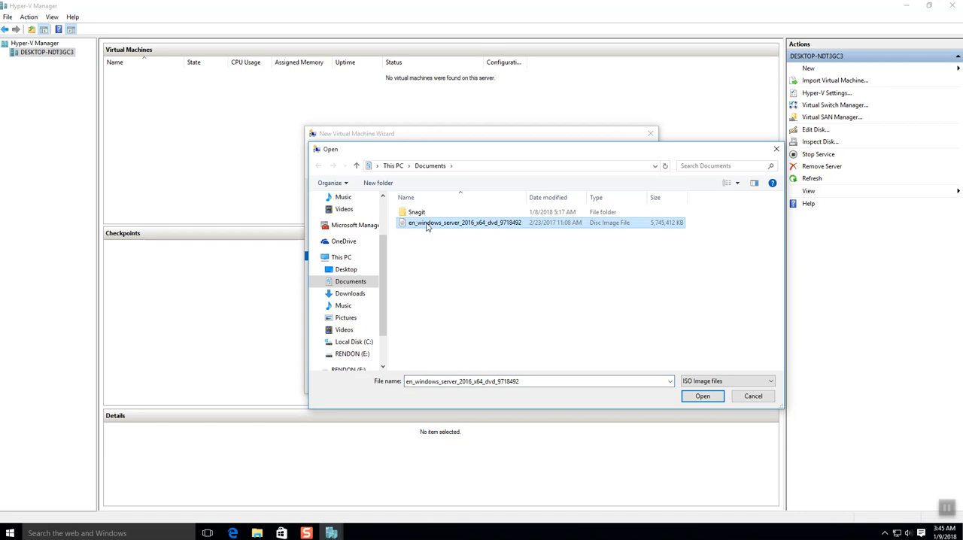
click(698, 397)
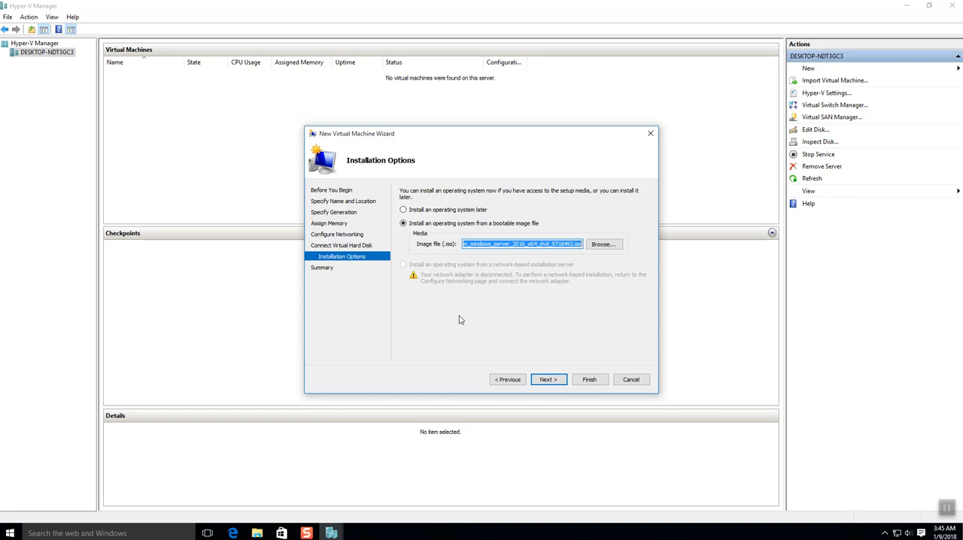
click(548, 380)
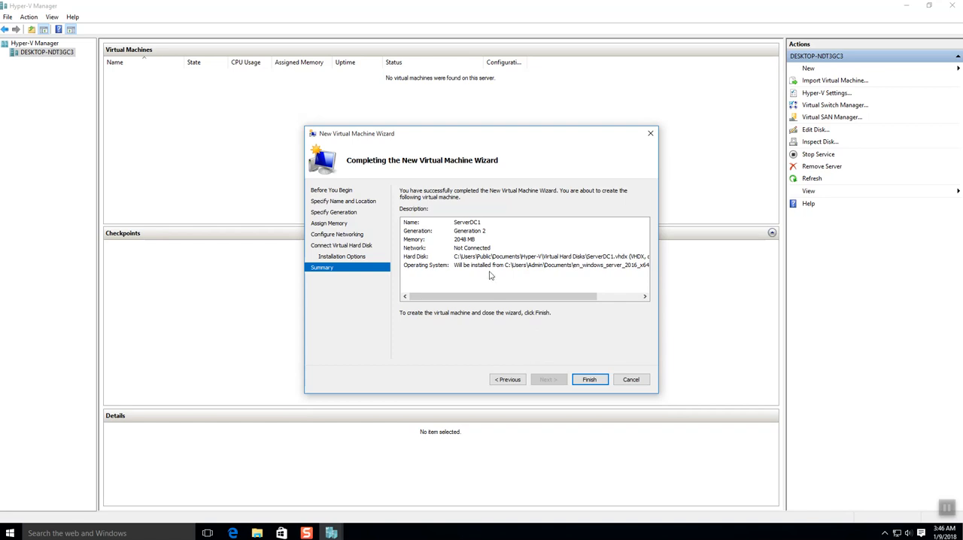
click(588, 380)
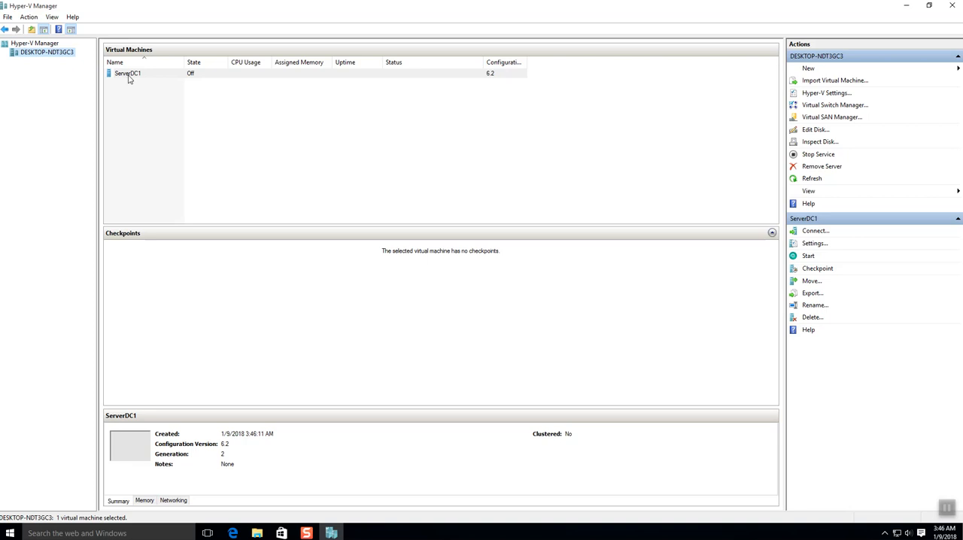
Open a connection window to the ServerDC1 virtual machine and move it away from the screen's edge
click(128, 75)
click(129, 74)
click(150, 86)
click(150, 77)
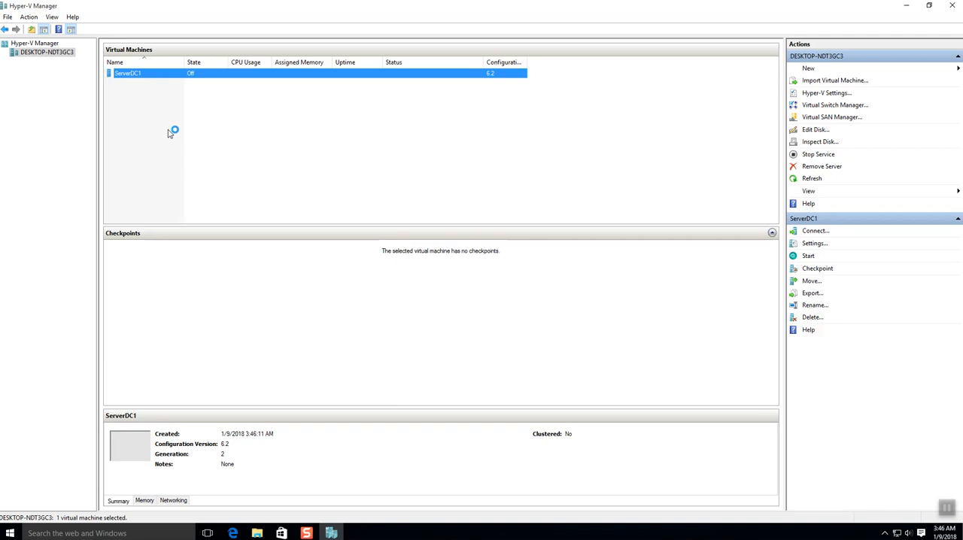
drag(147, 16, 210, 58)
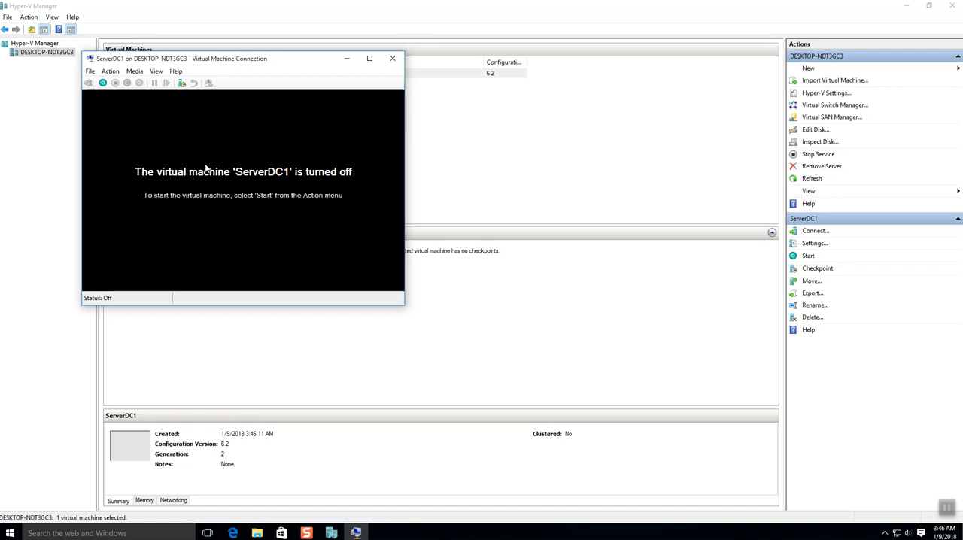
Start the ServerDC1 virtual machine and boot it from the installation DVD
click(103, 83)
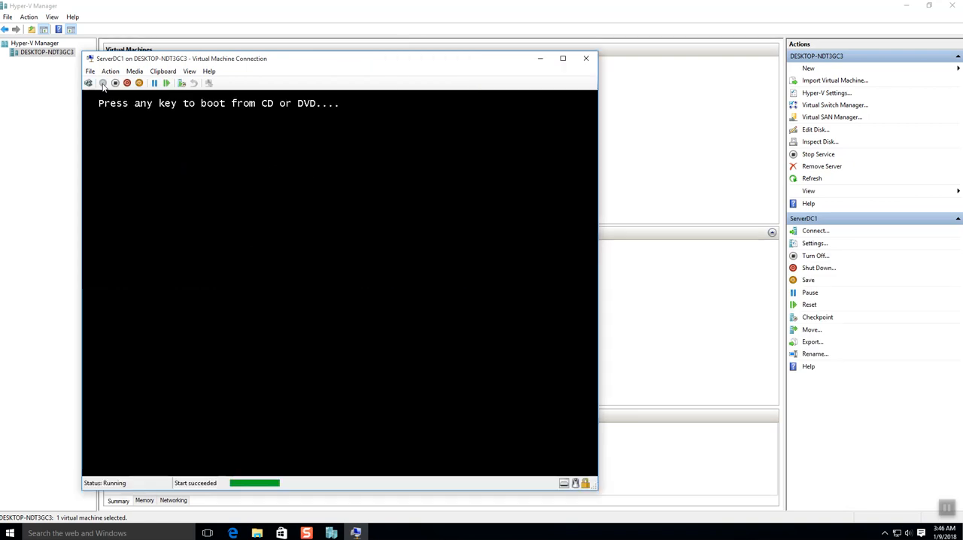
key(Return)
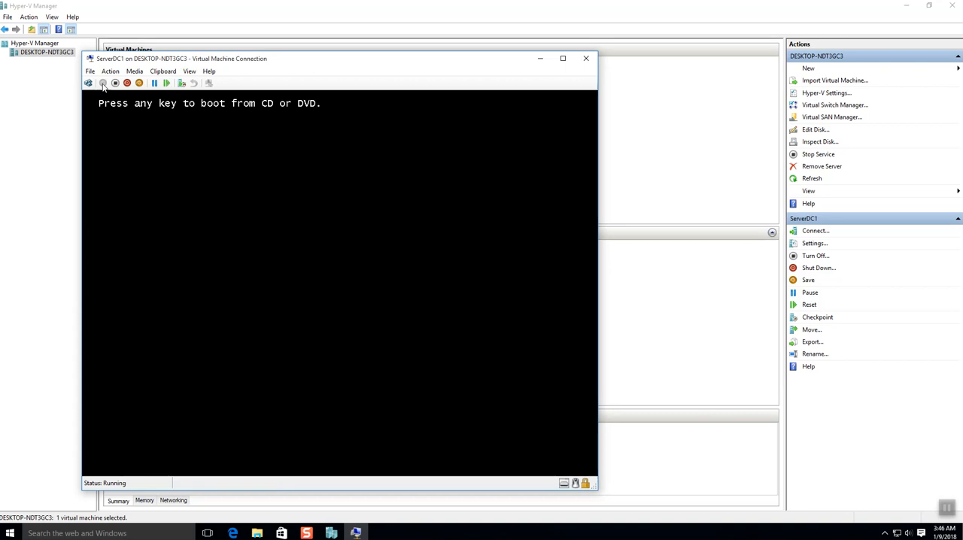
key(Return)
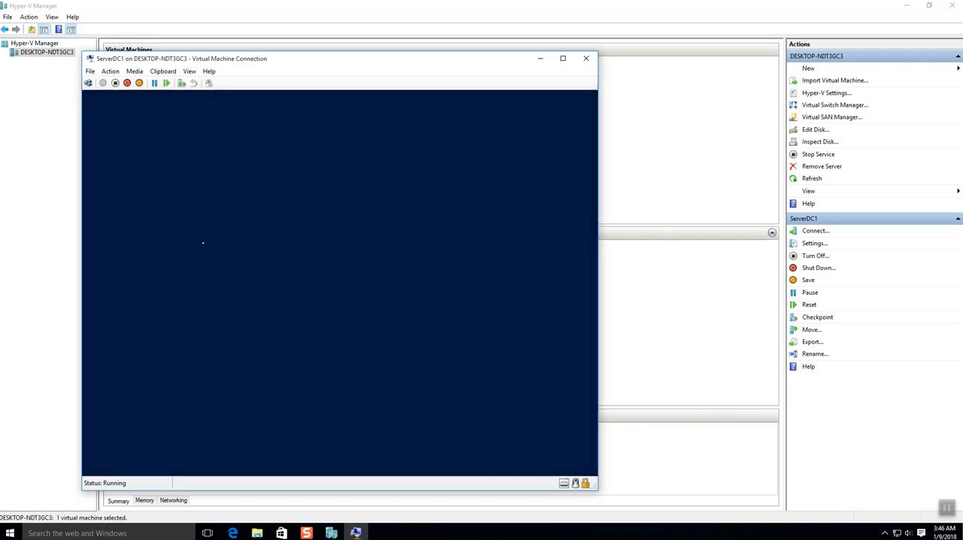
Begin the Windows Server installation and enter the product key to activate Windows
click(469, 367)
click(358, 295)
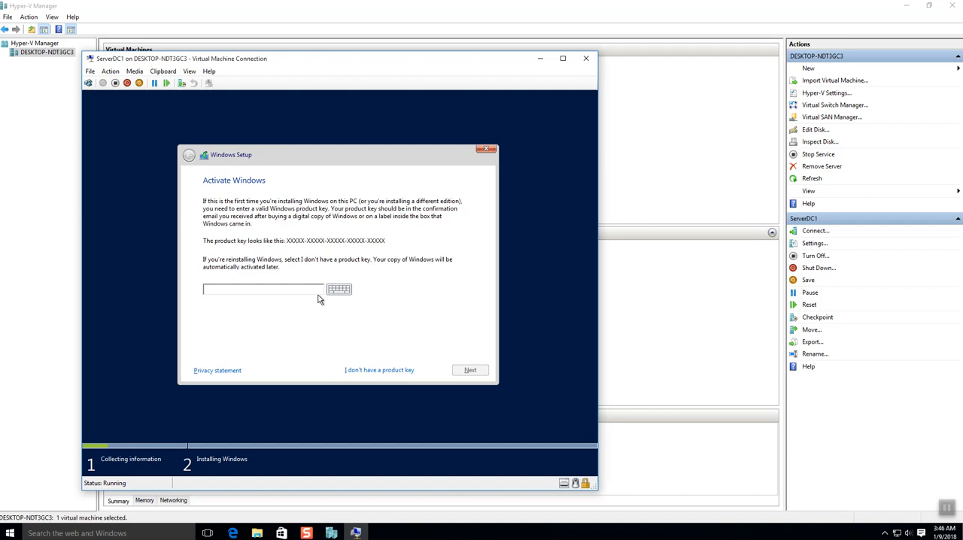
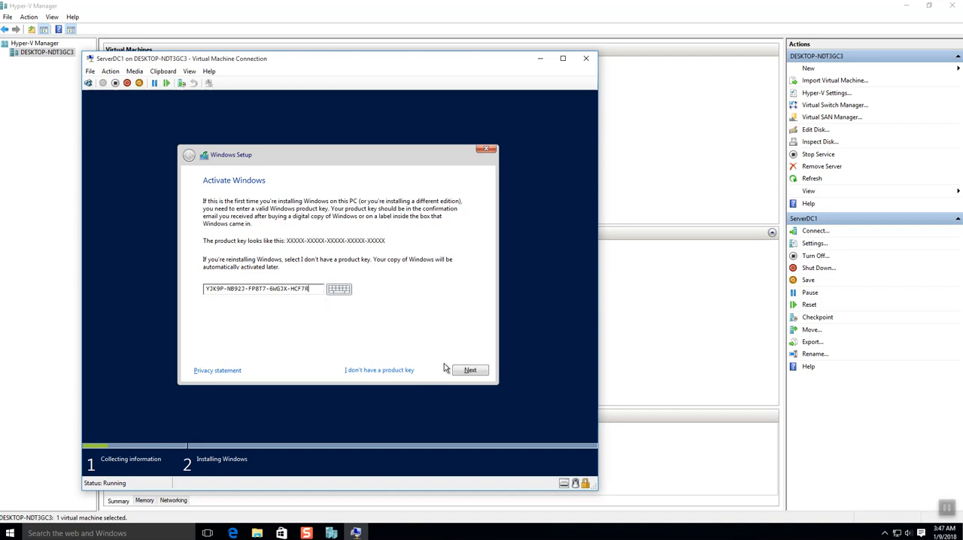
click(469, 369)
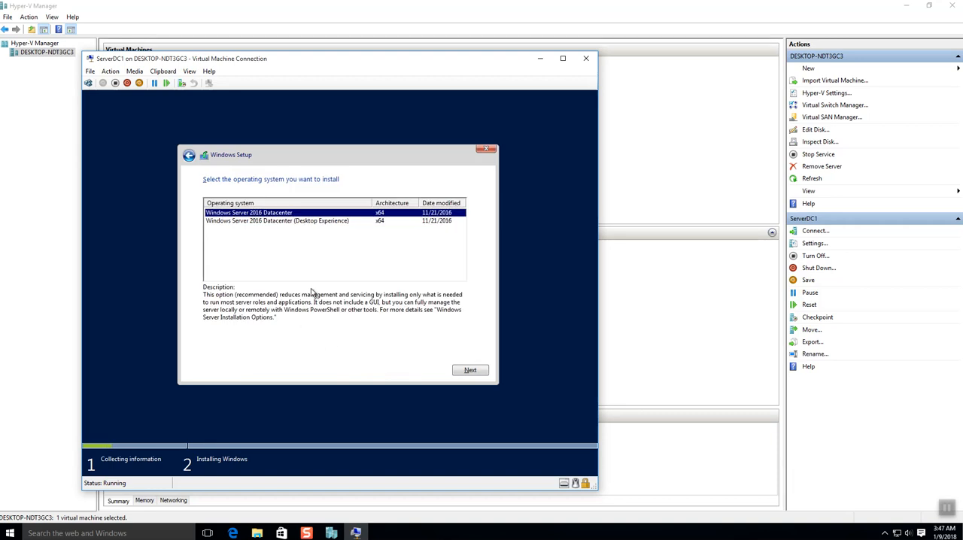
Select Windows Server 2016 Datacenter (Desktop Experience) as the operating system to install and accept the license terms
click(280, 222)
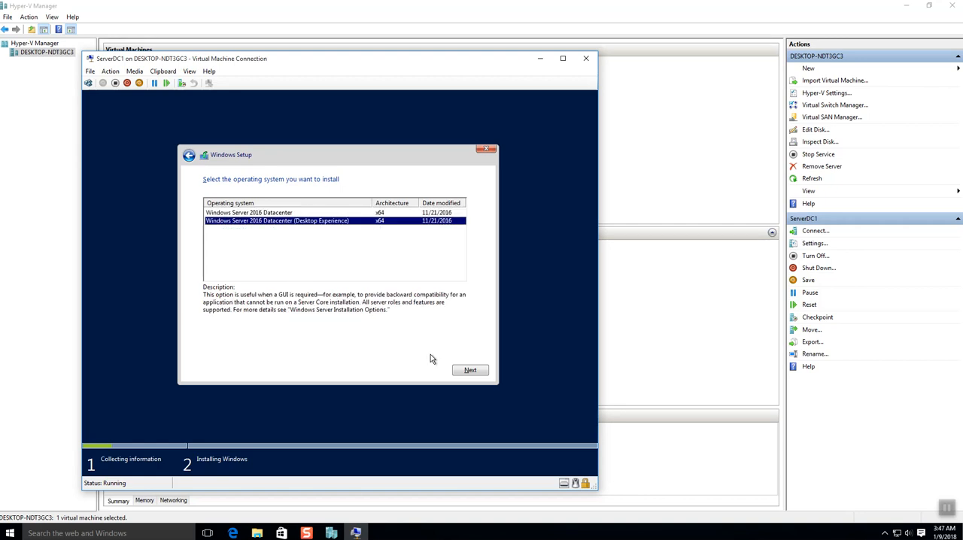
click(471, 370)
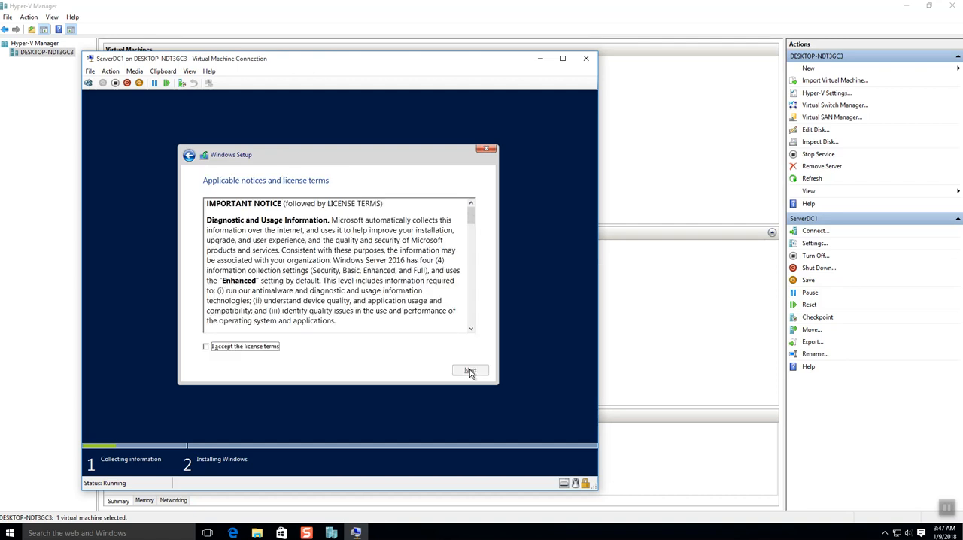
click(206, 347)
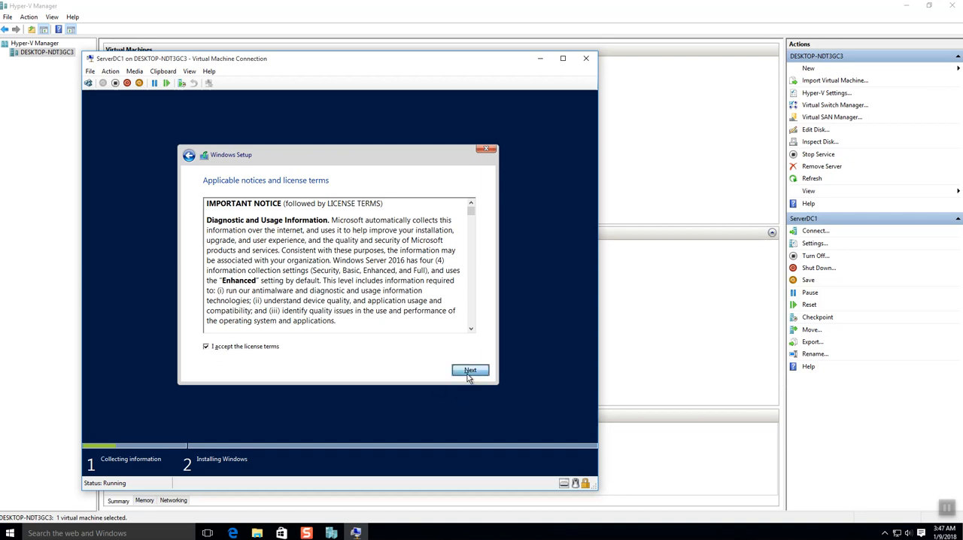
click(468, 374)
Start a custom installation on Drive 0's unallocated space and minimize the virtual machine connection window
click(306, 279)
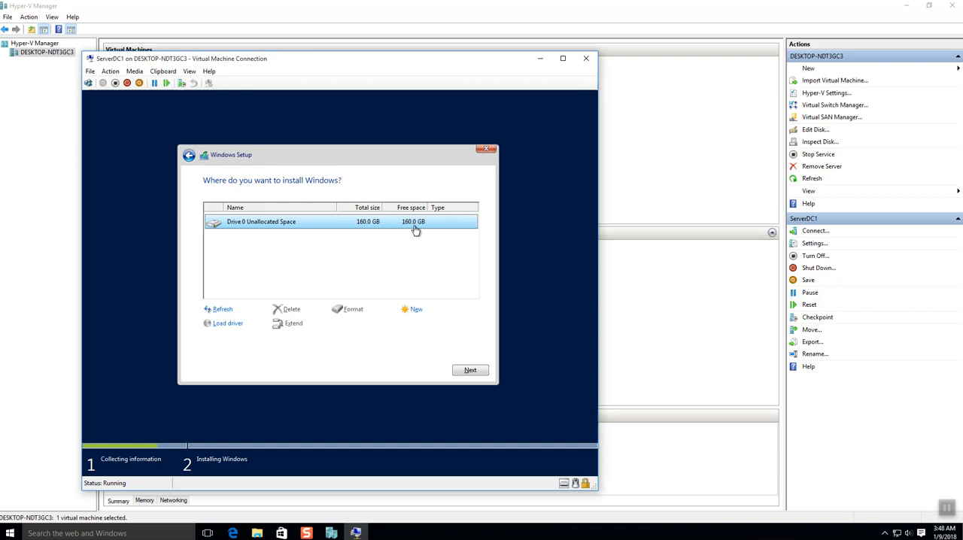
click(471, 371)
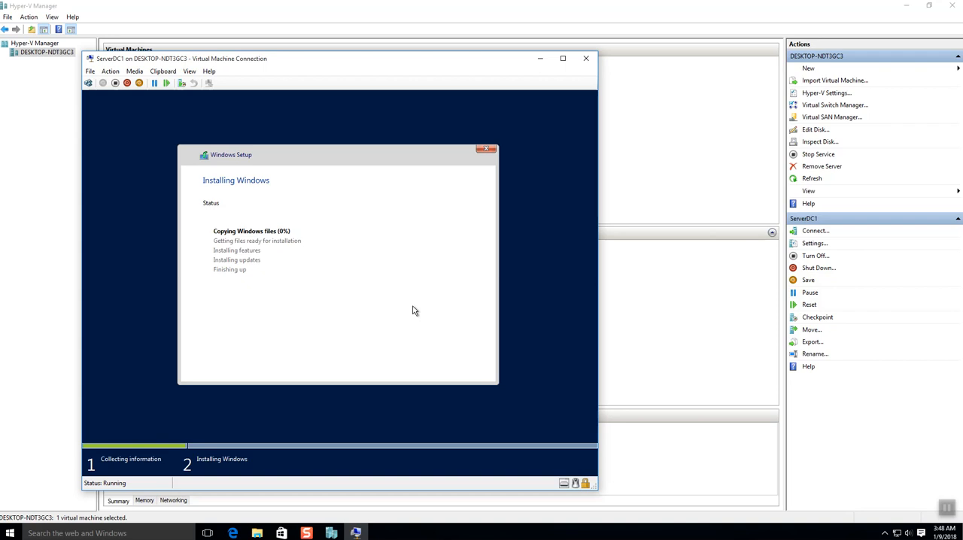
click(540, 60)
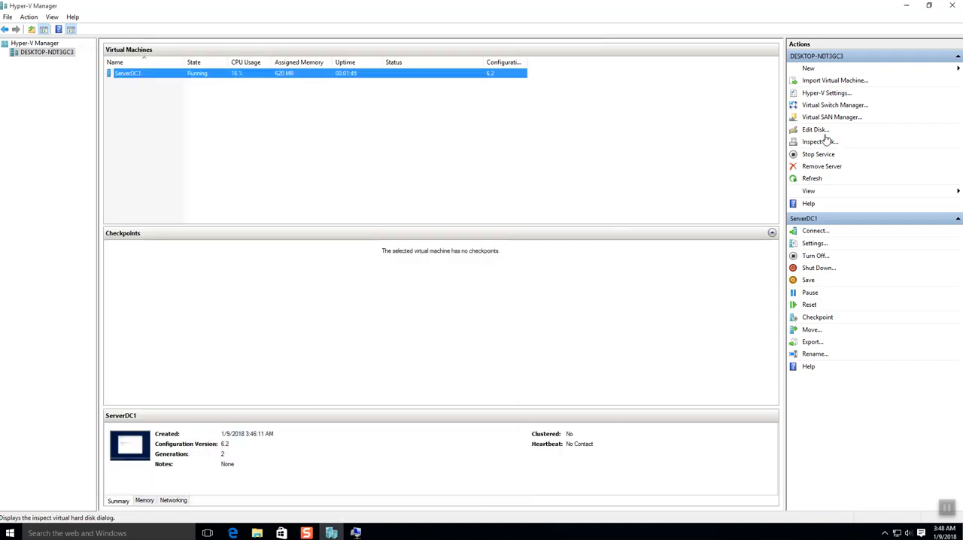
Create an internal virtual switch named Internal Virtual Switch and apply it
click(828, 106)
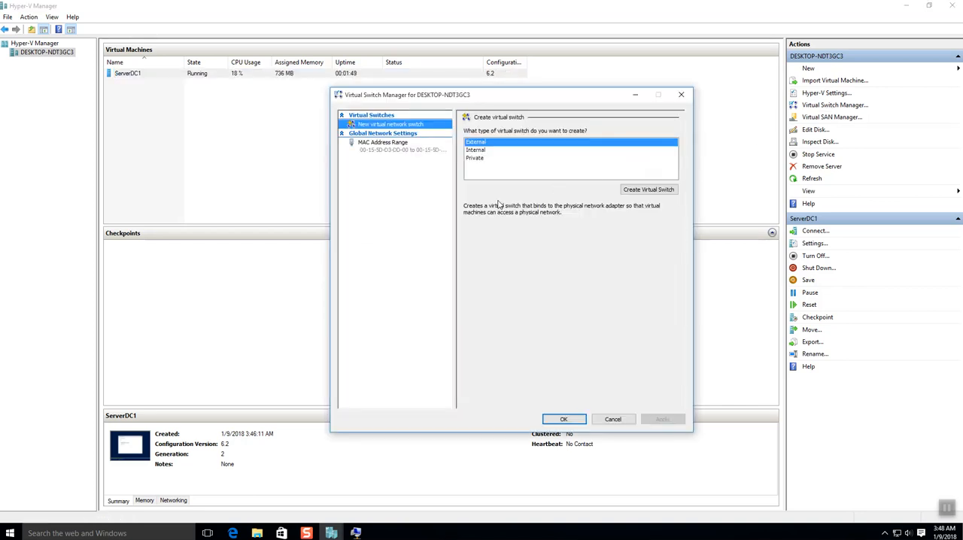
click(477, 150)
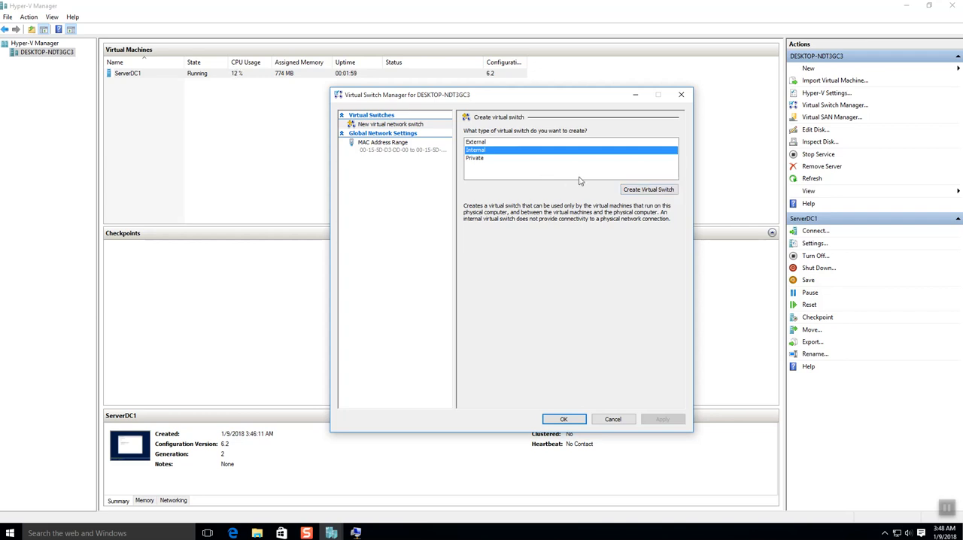
click(649, 193)
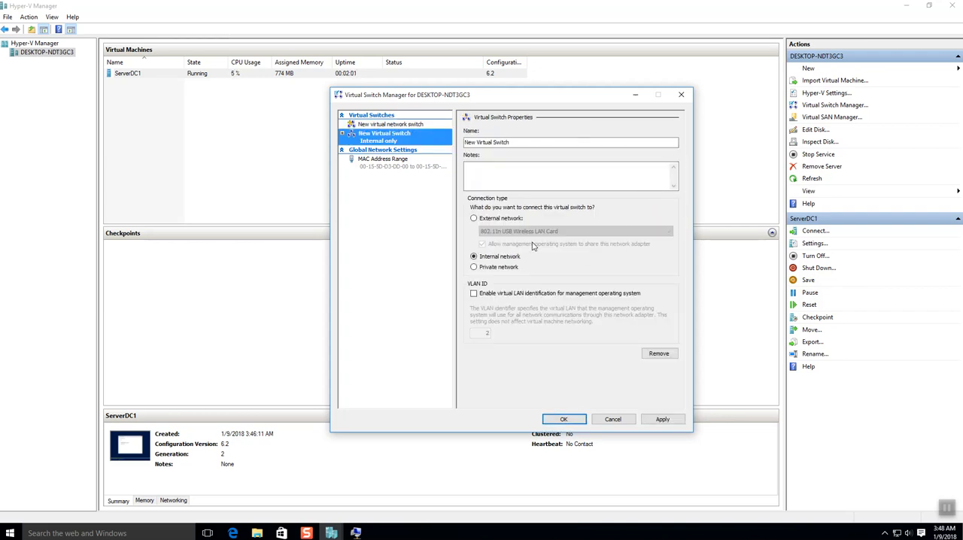
drag(477, 143, 461, 146)
text(Interna)
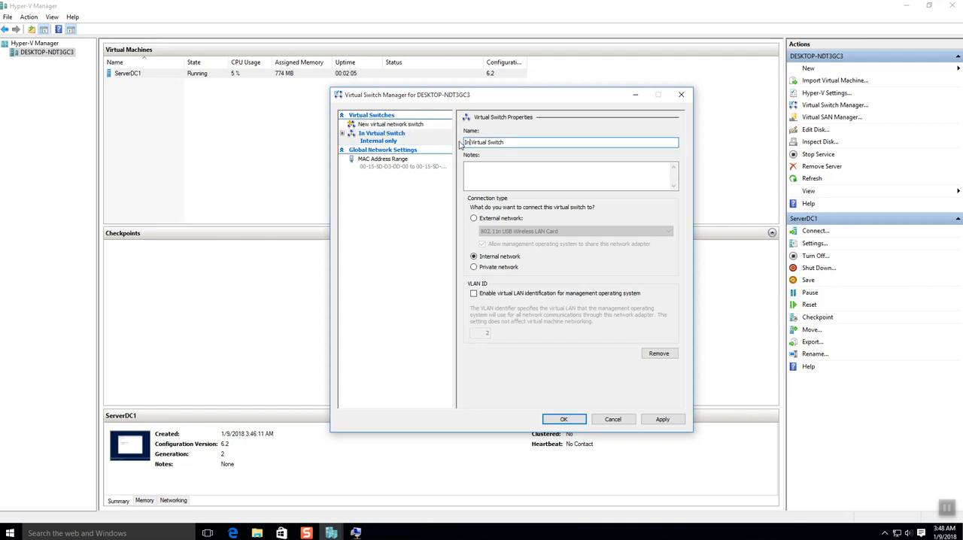
text(l)
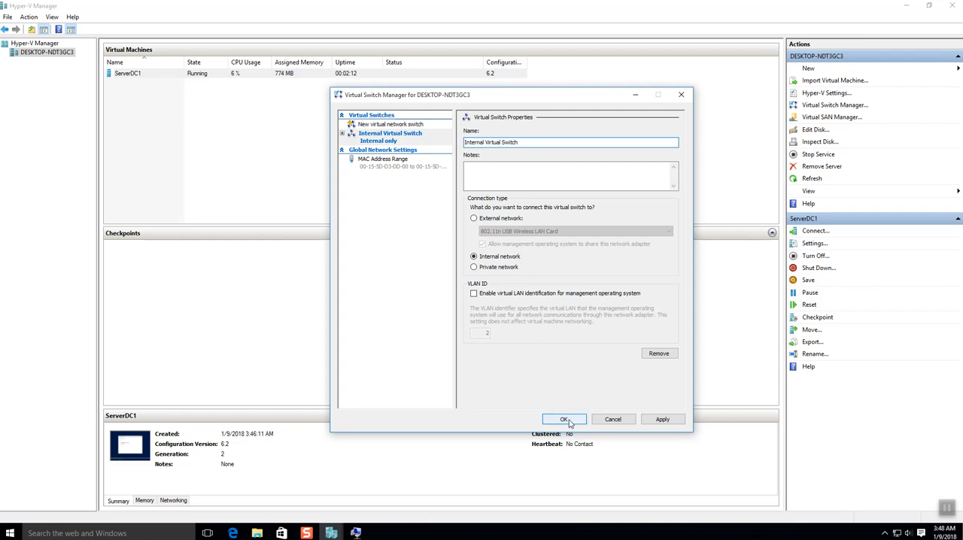
click(662, 419)
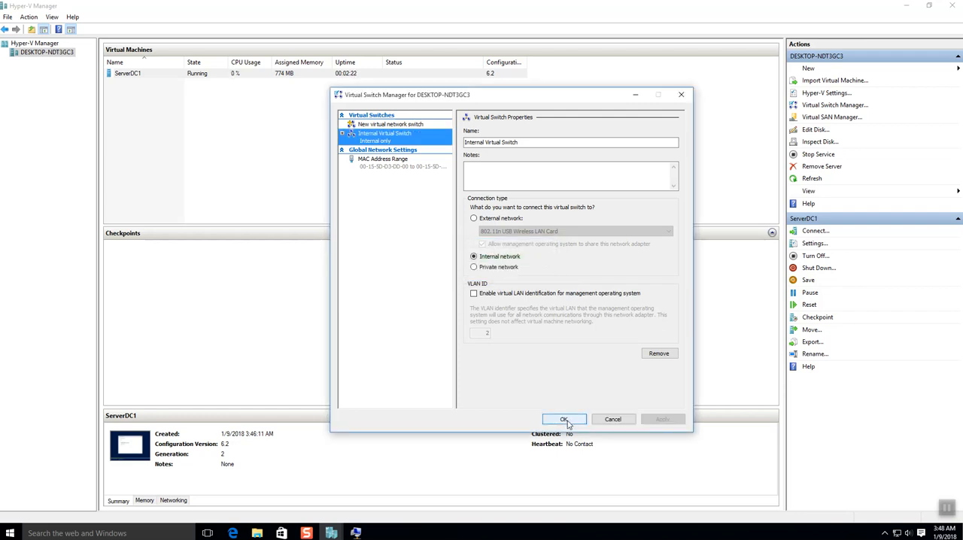
click(564, 420)
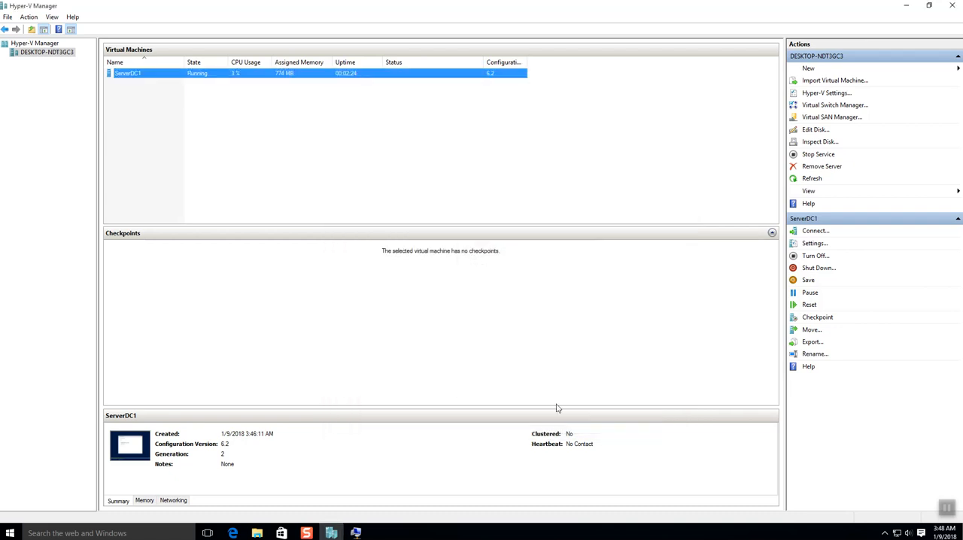
Create a private virtual switch named Private Virtual Switch
click(825, 109)
click(479, 160)
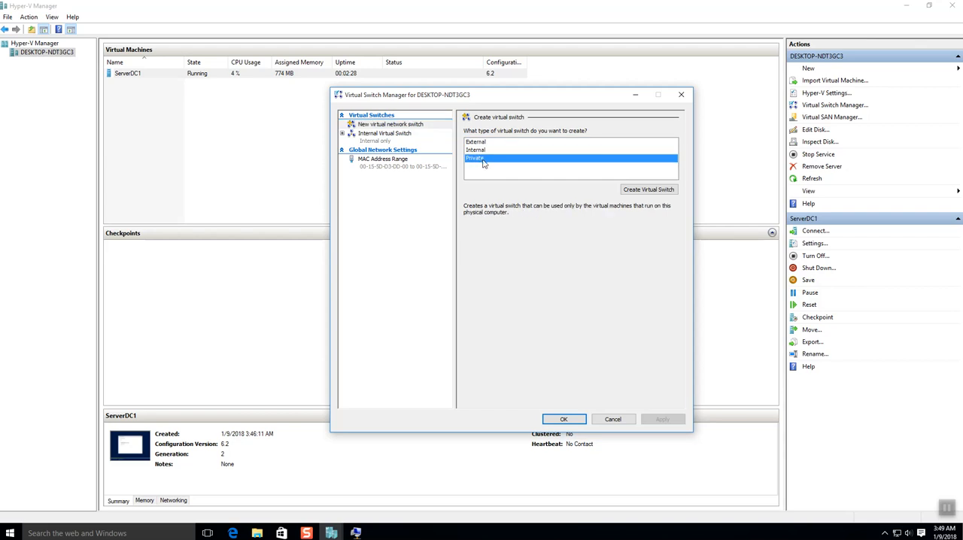
click(637, 190)
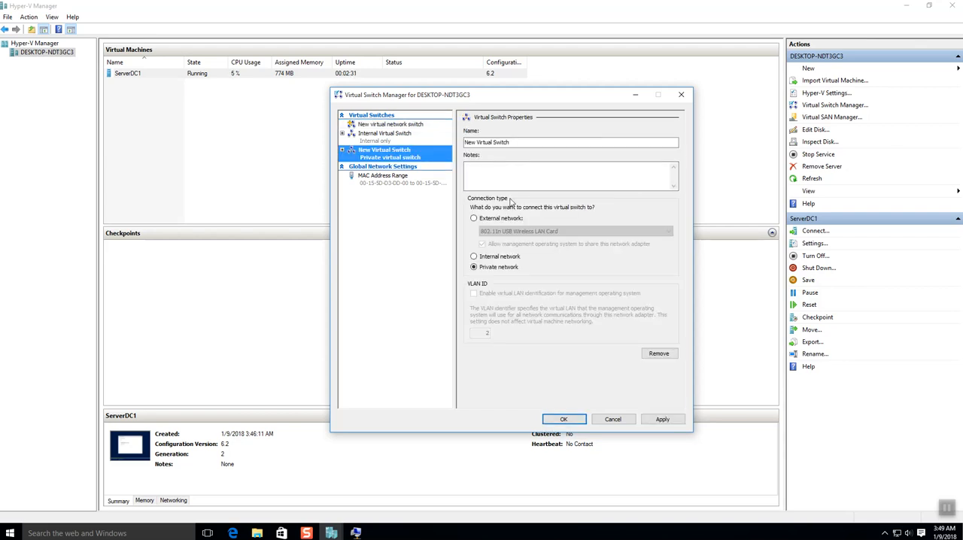
double_click(476, 143)
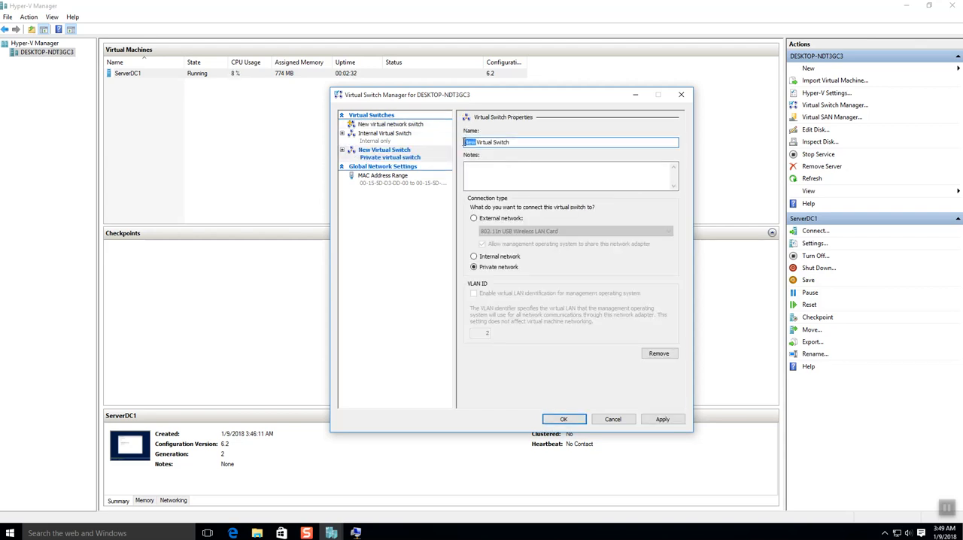
text(Private)
click(566, 420)
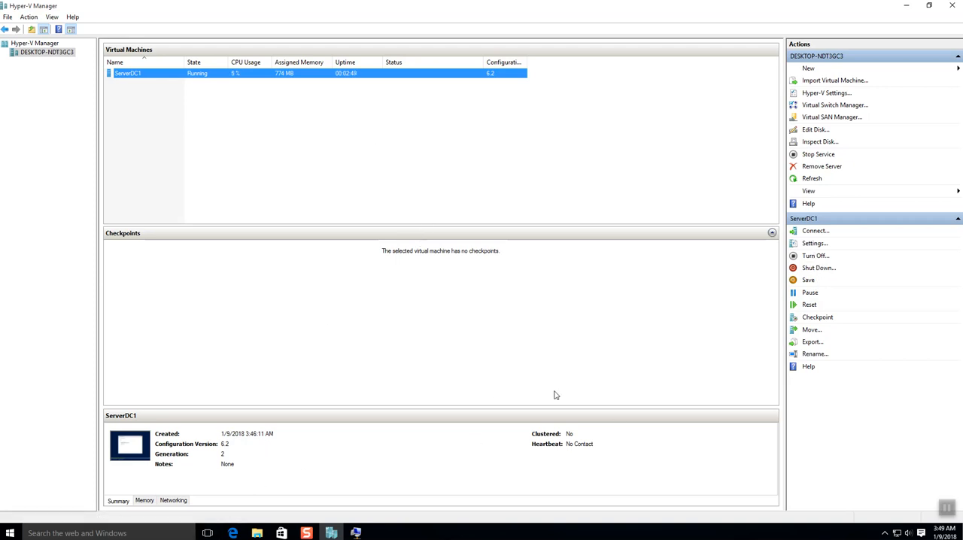
Check the Windows installation progress in the ServerDC1 connection window, then minimize the window again
click(356, 533)
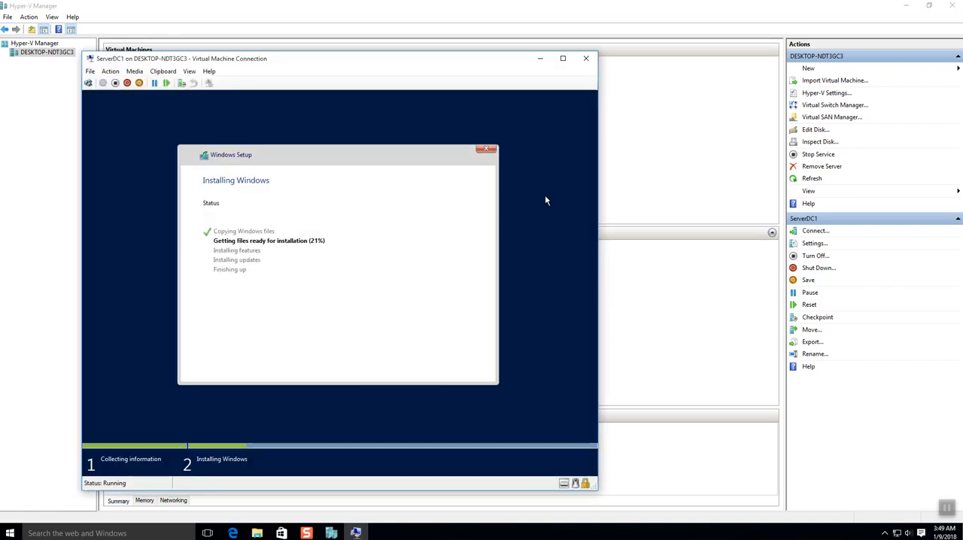
click(541, 60)
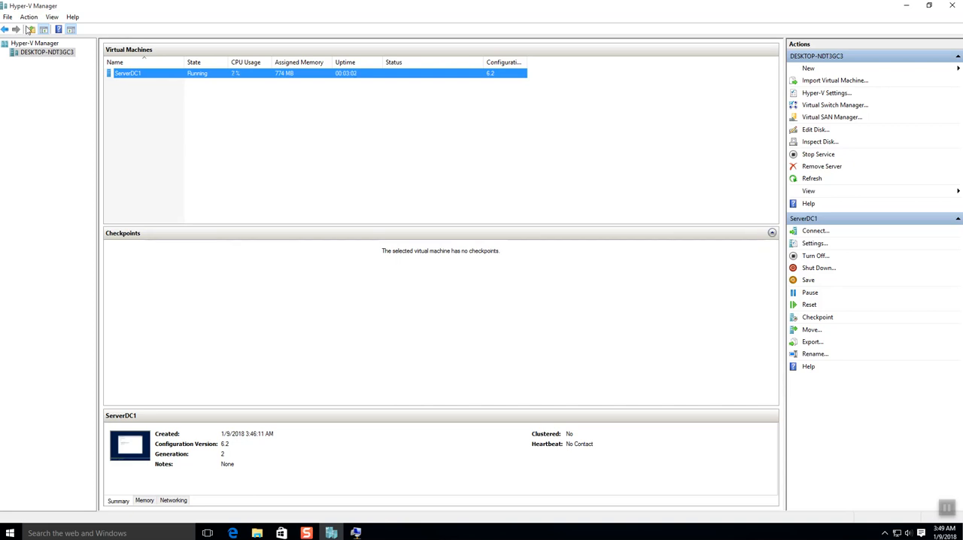
click(29, 18)
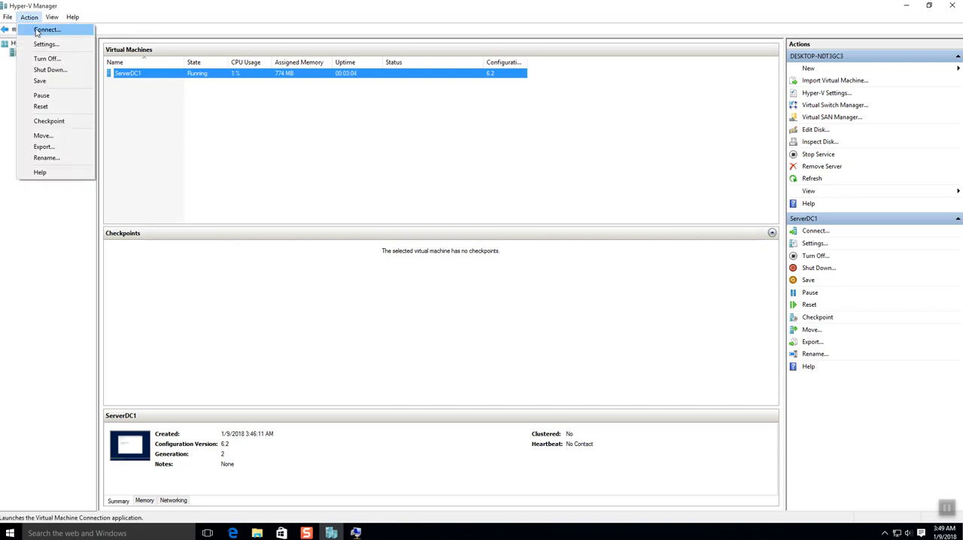
click(36, 31)
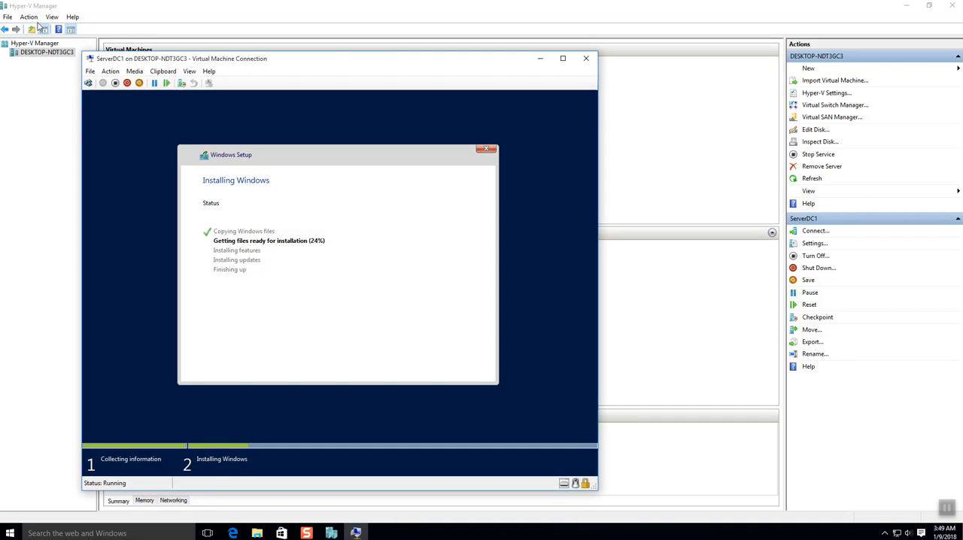
click(540, 58)
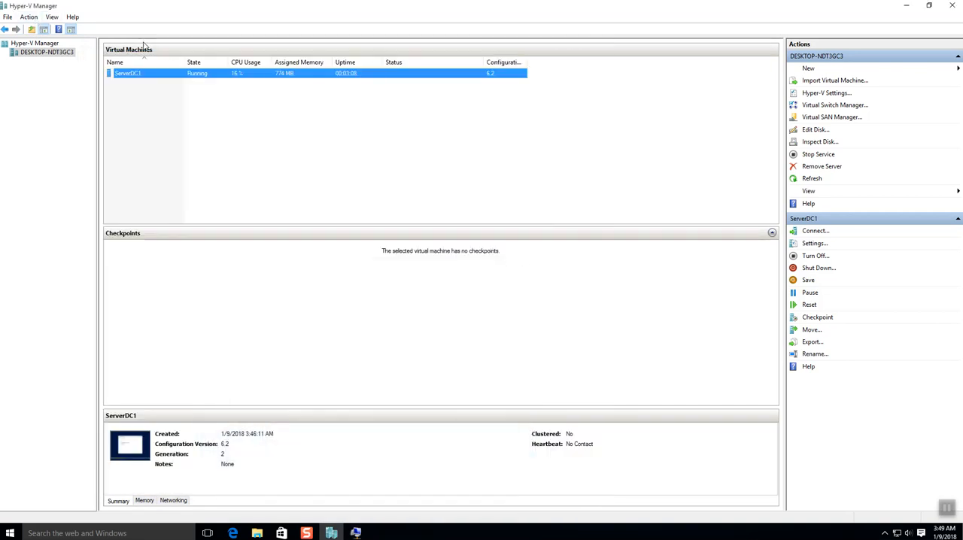
Deselect ServerDC1, start creating a new virtual machine and name it ServerDM1
click(30, 18)
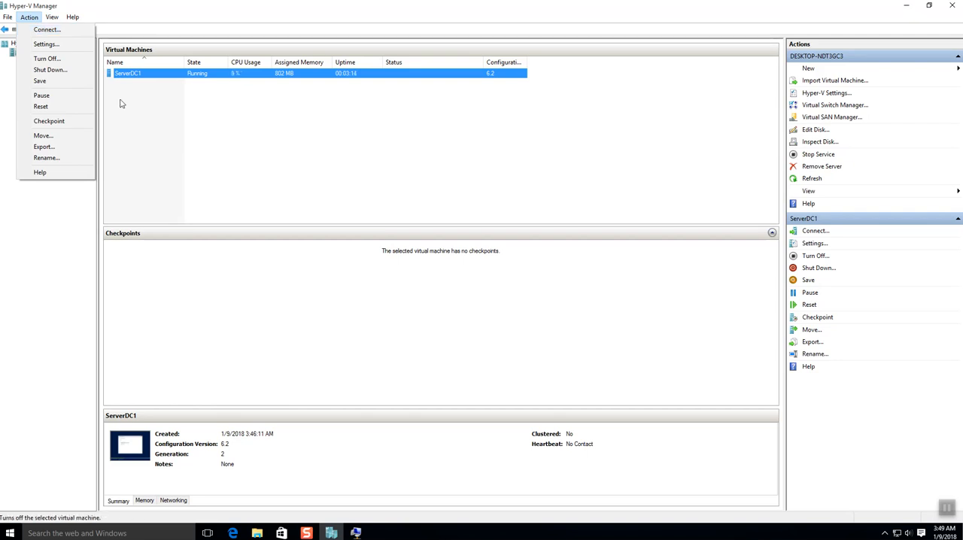
click(135, 131)
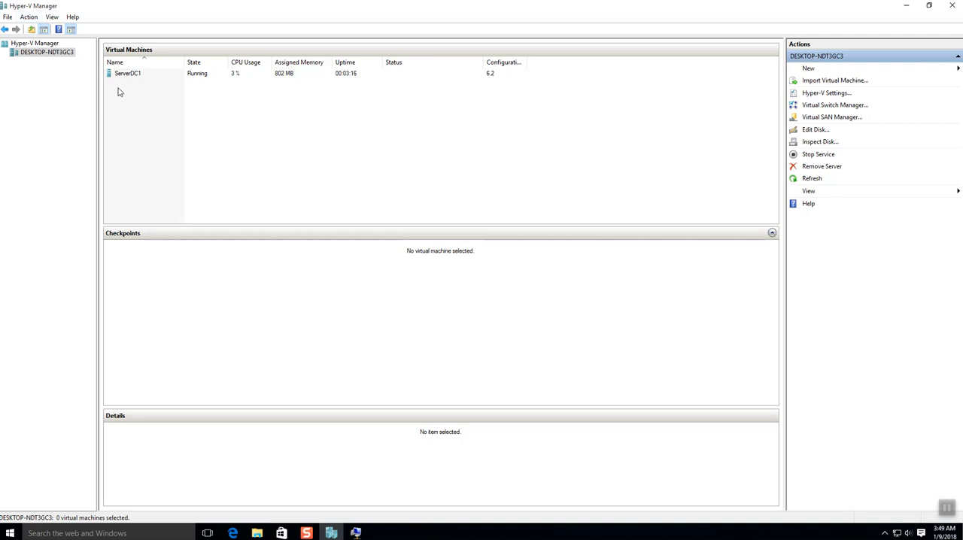
click(34, 19)
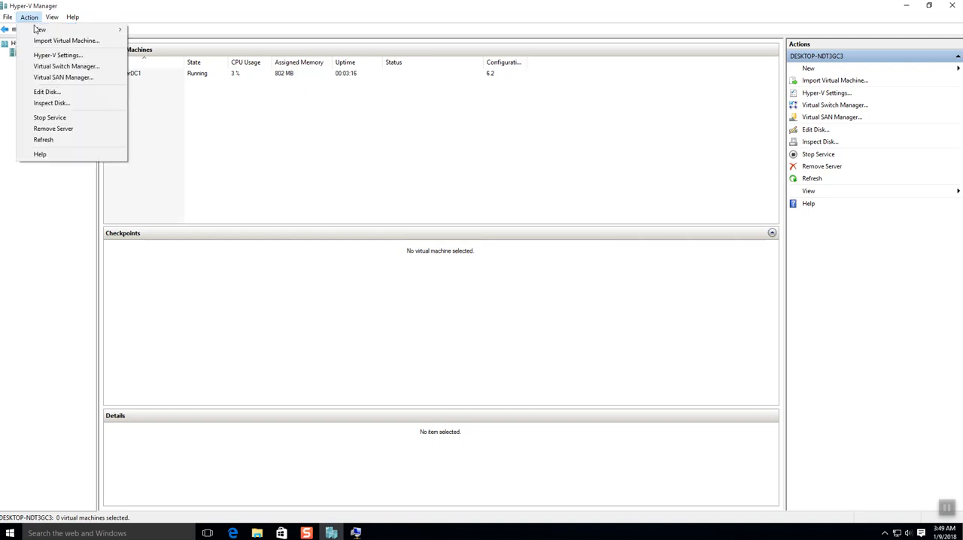
mouse_move(37, 31)
click(160, 30)
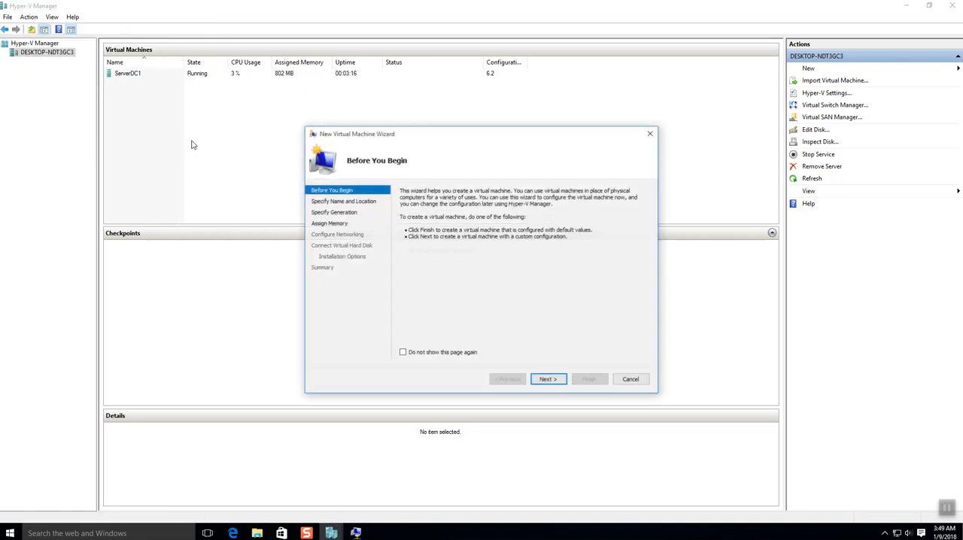
click(548, 380)
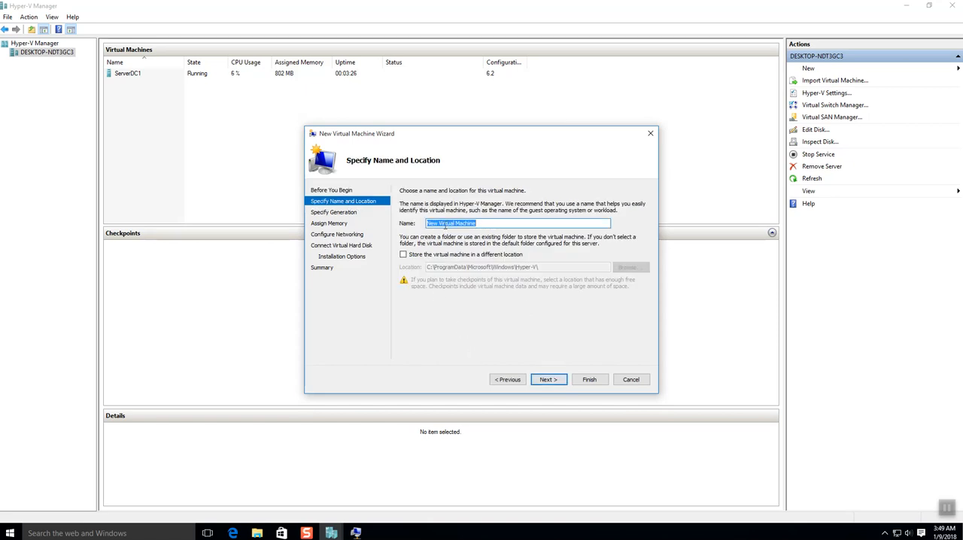
text(S)
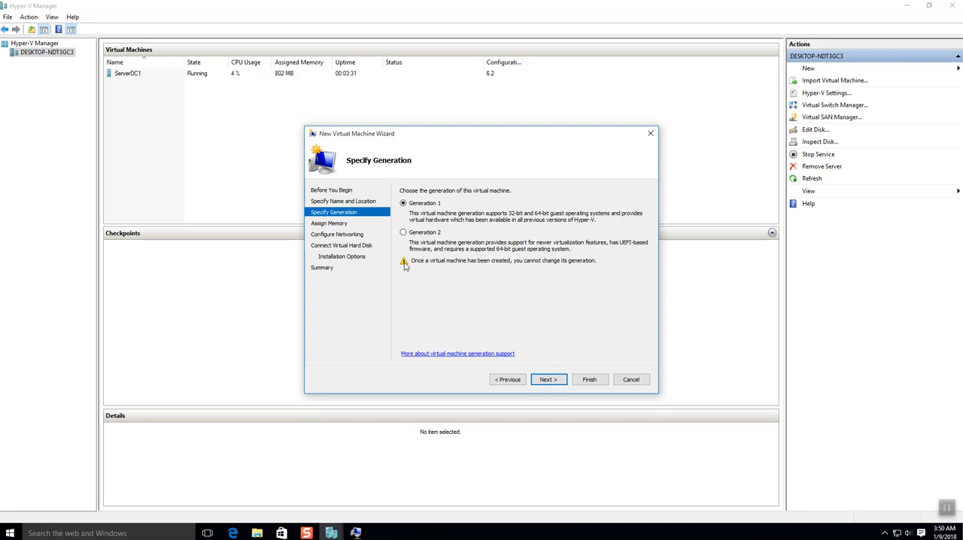
Make the new virtual machine Generation 2 and set its startup memory to 2048 MB
click(404, 233)
click(553, 379)
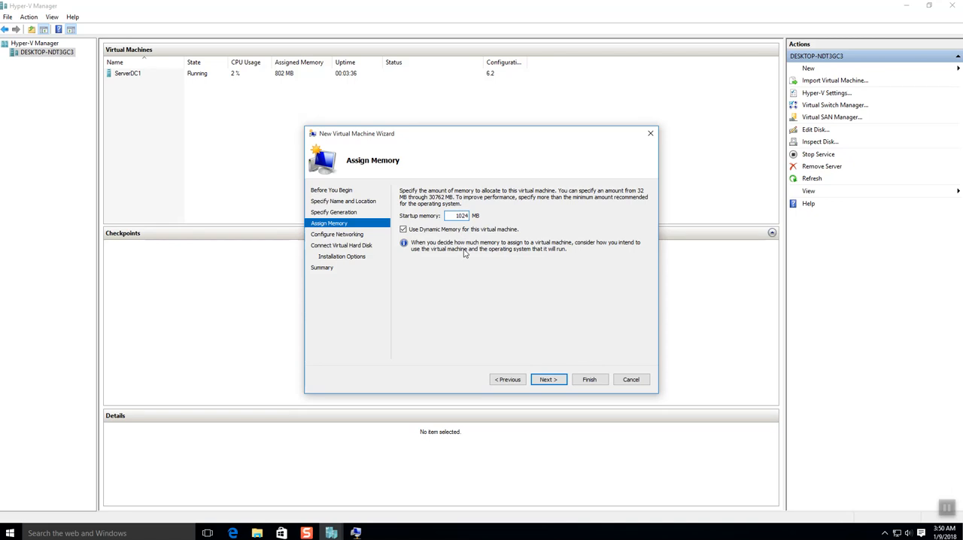
drag(449, 216, 478, 218)
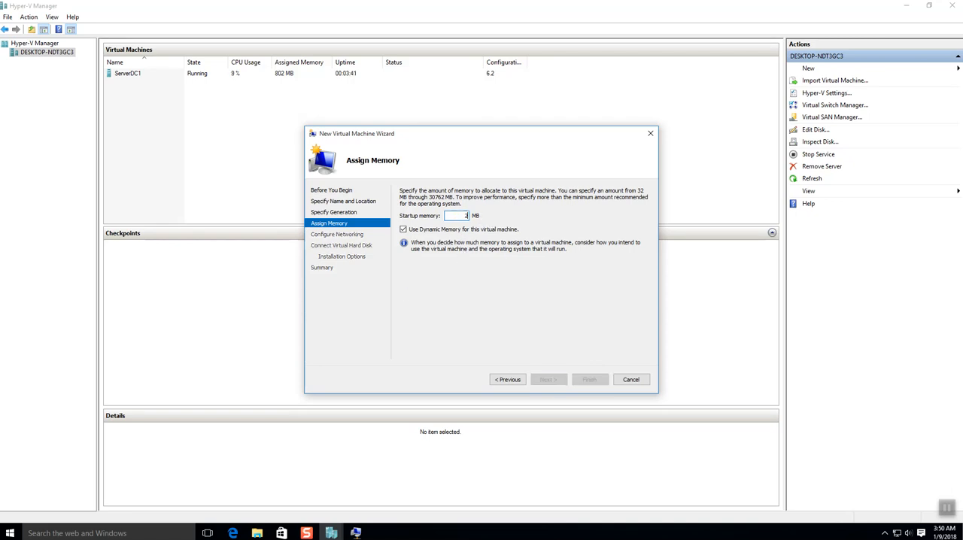
text(2048)
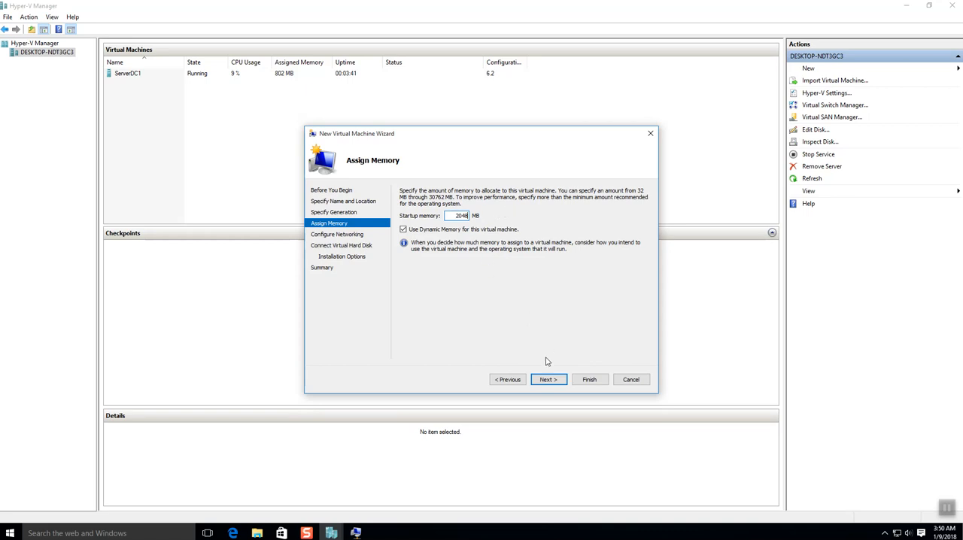
click(548, 380)
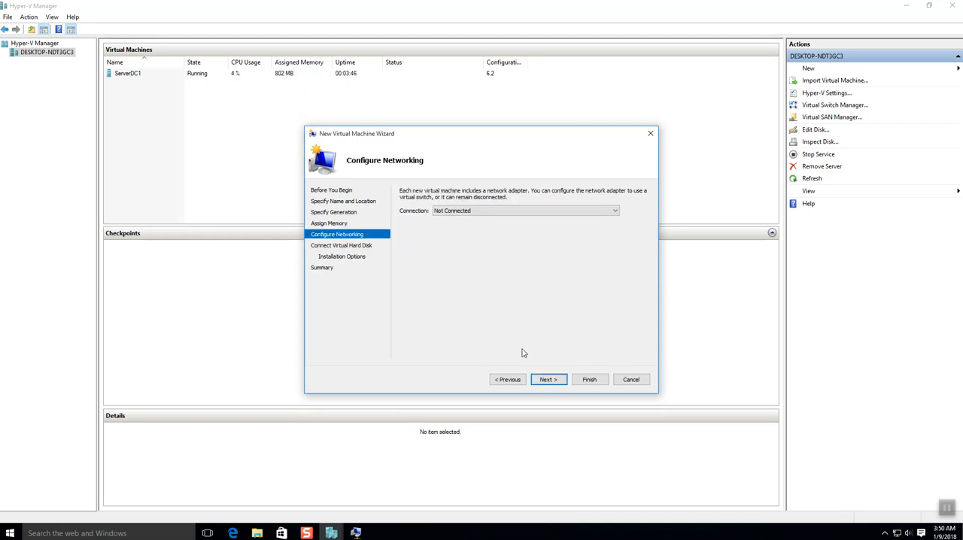
Leave the new virtual machine's network adapter not connected and set its new virtual hard disk size to 160 GB
click(549, 380)
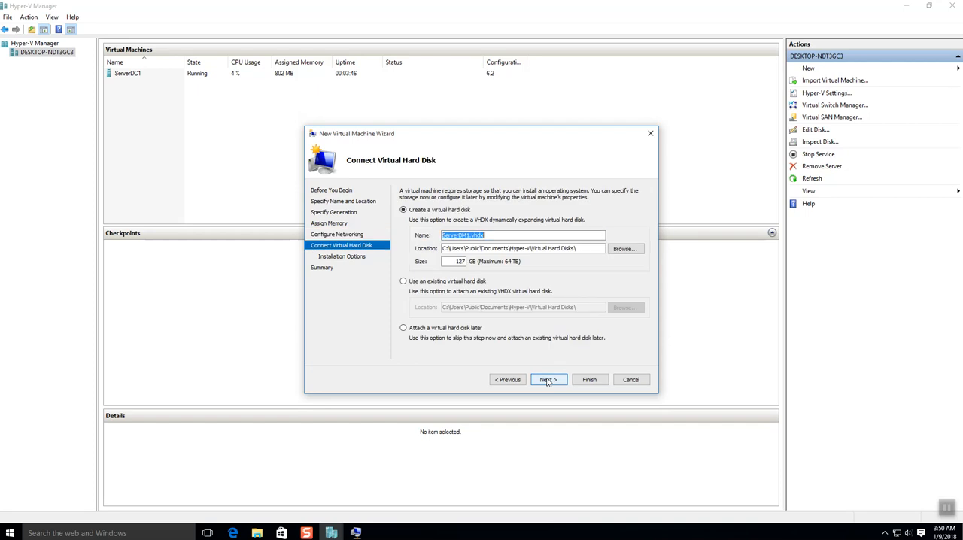
double_click(461, 262)
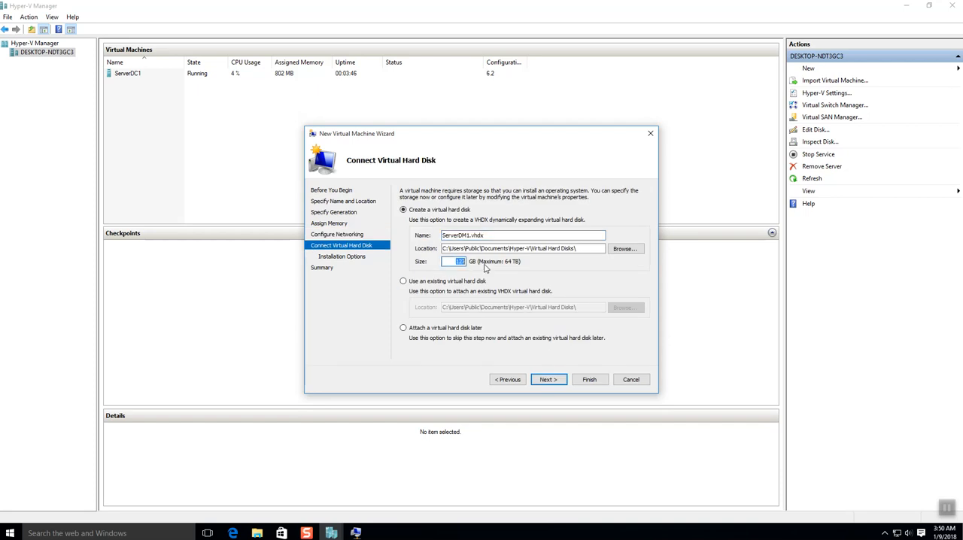
text(160)
click(546, 381)
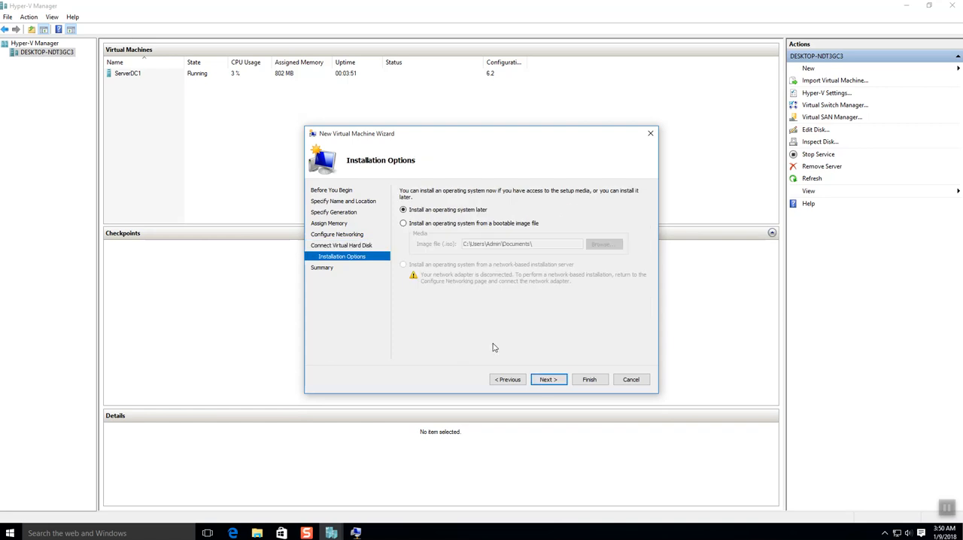
Set the operating system to install from the en_windows_server_2016_x64_dvd_9718492 image file and finish creating ServerDM1
click(405, 223)
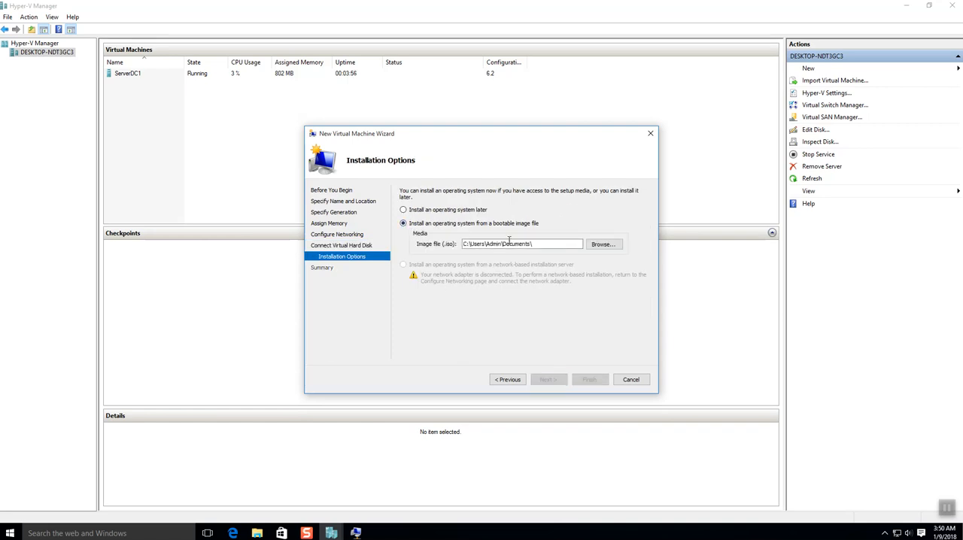
click(604, 245)
click(445, 225)
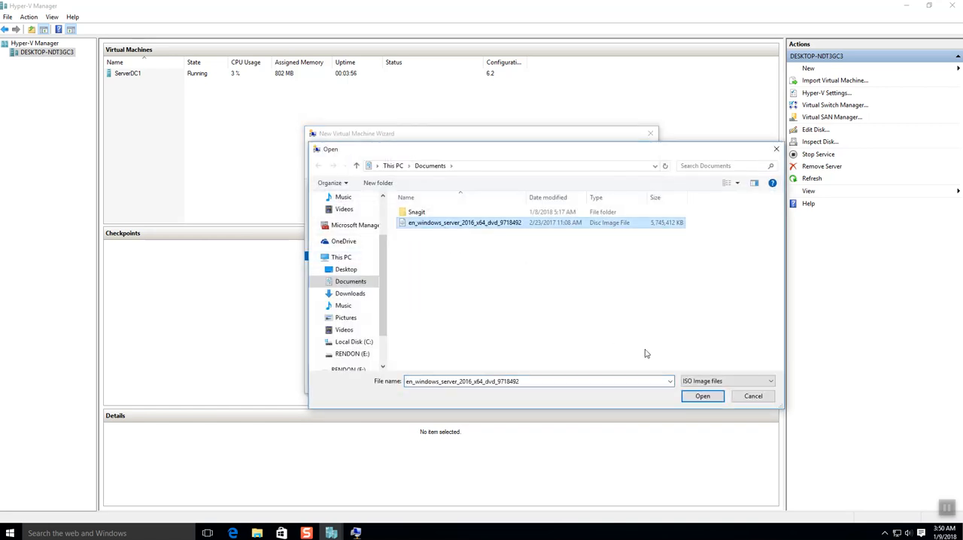
click(703, 396)
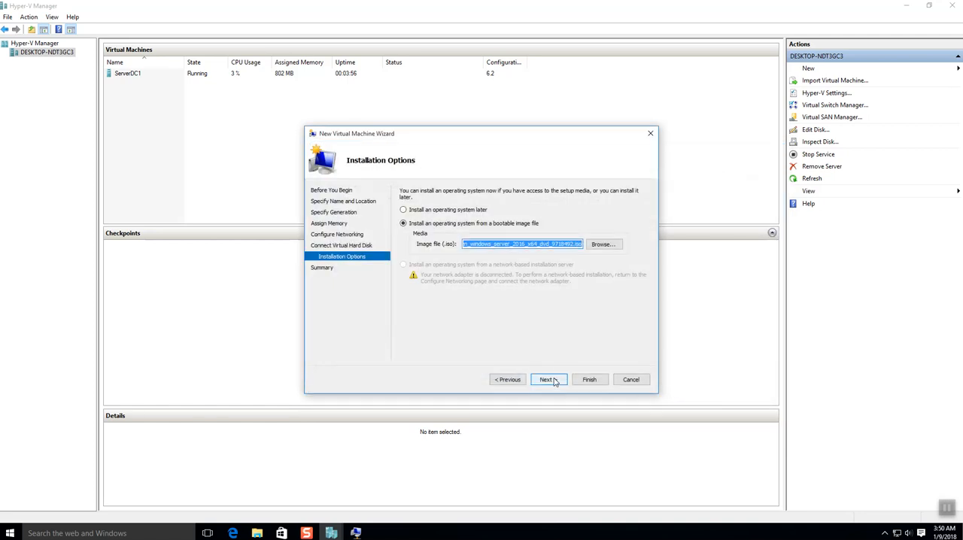
click(553, 383)
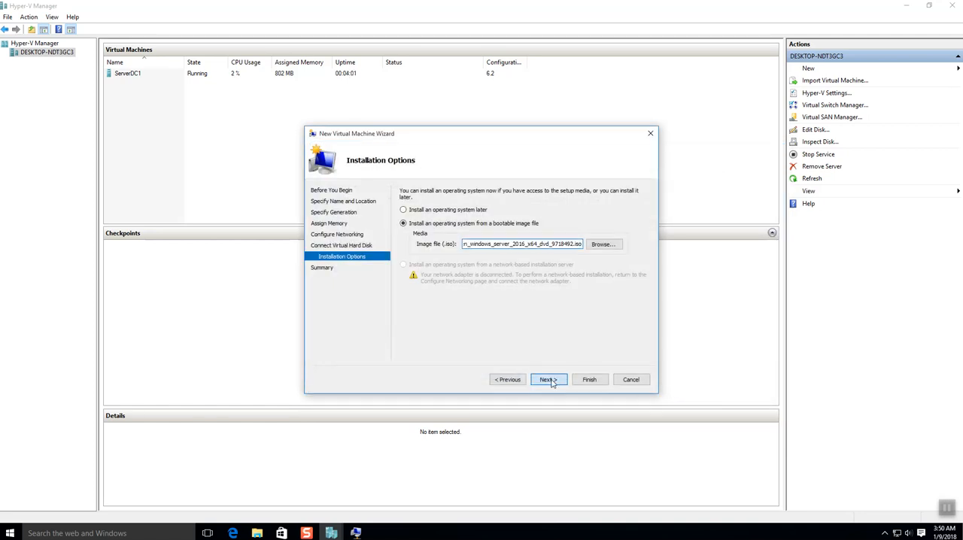
click(590, 381)
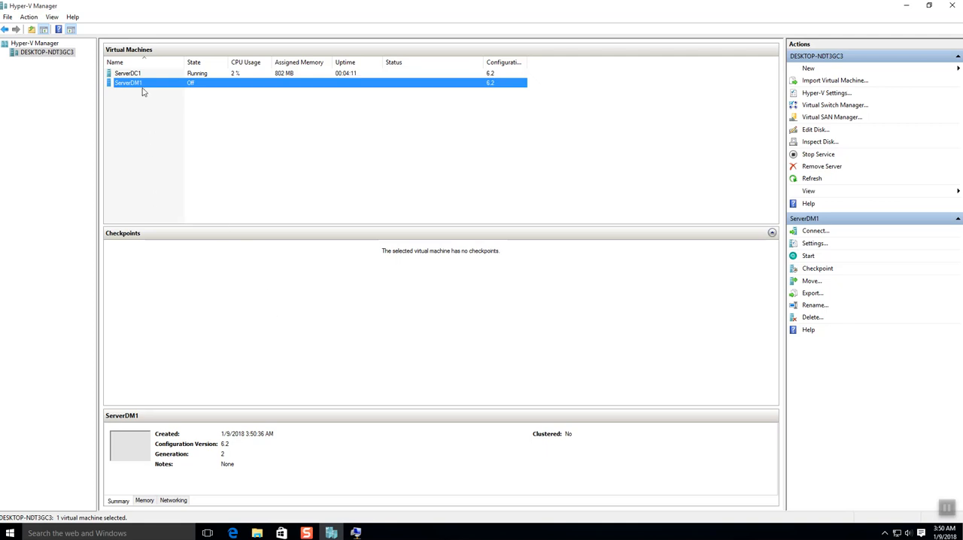
Check ServerDC1's installation progress, then connect to ServerDM1 and boot it from the installation DVD to begin Windows Setup
click(356, 533)
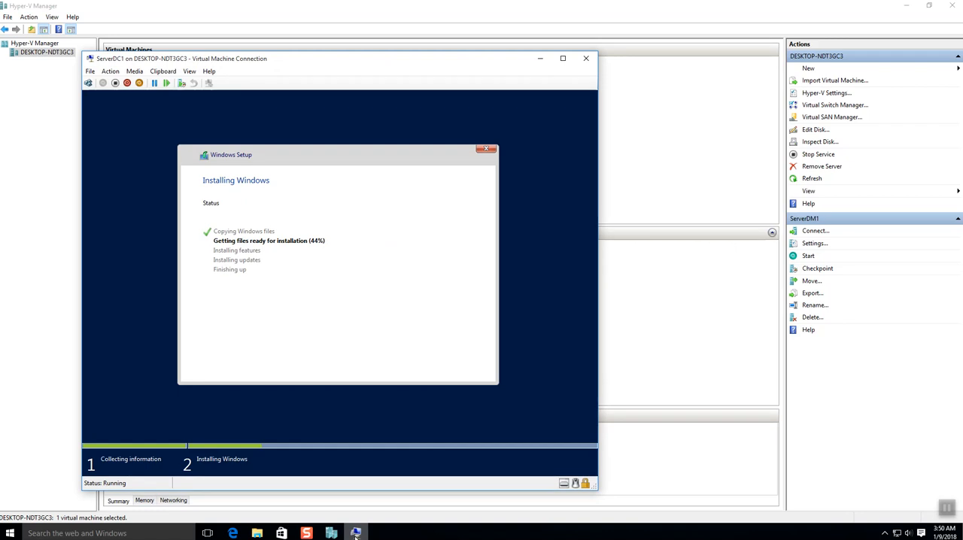
click(356, 533)
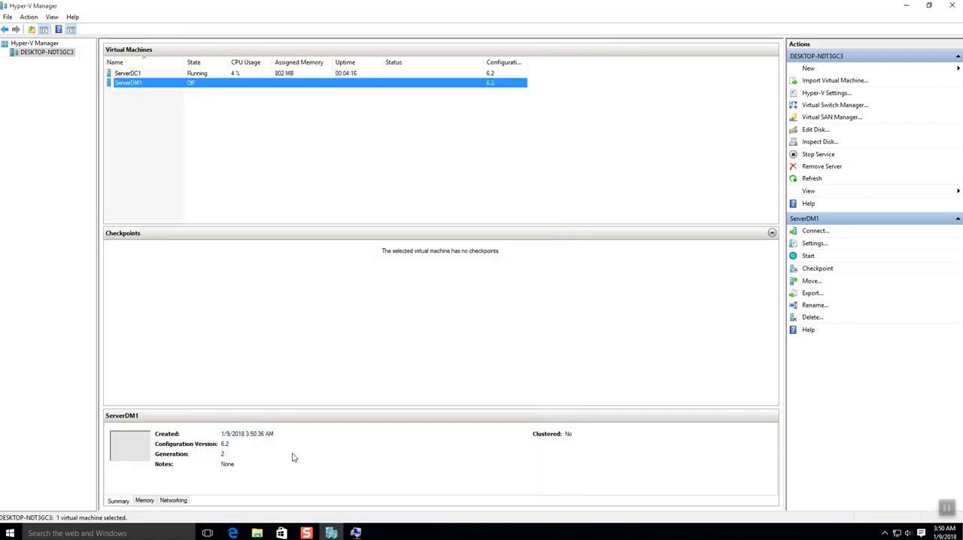
double_click(140, 85)
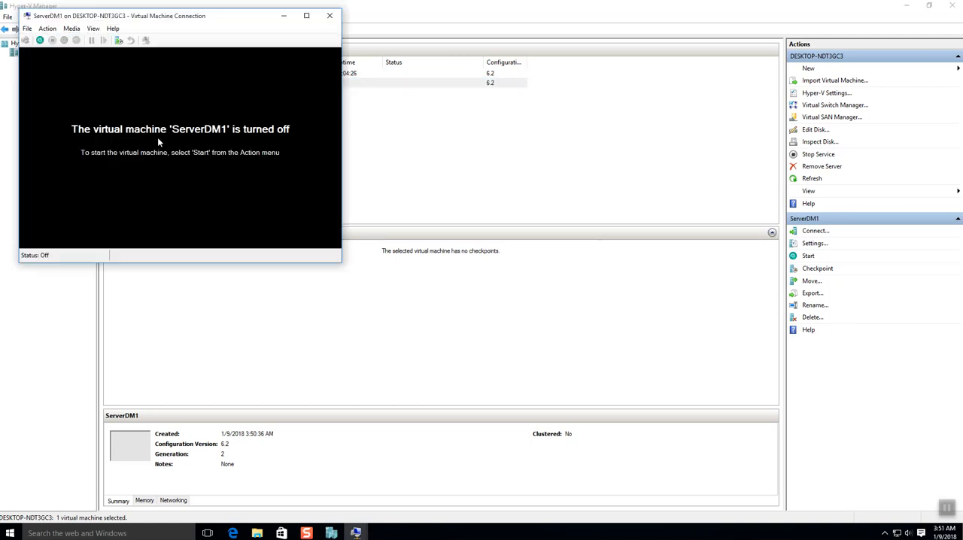
click(39, 40)
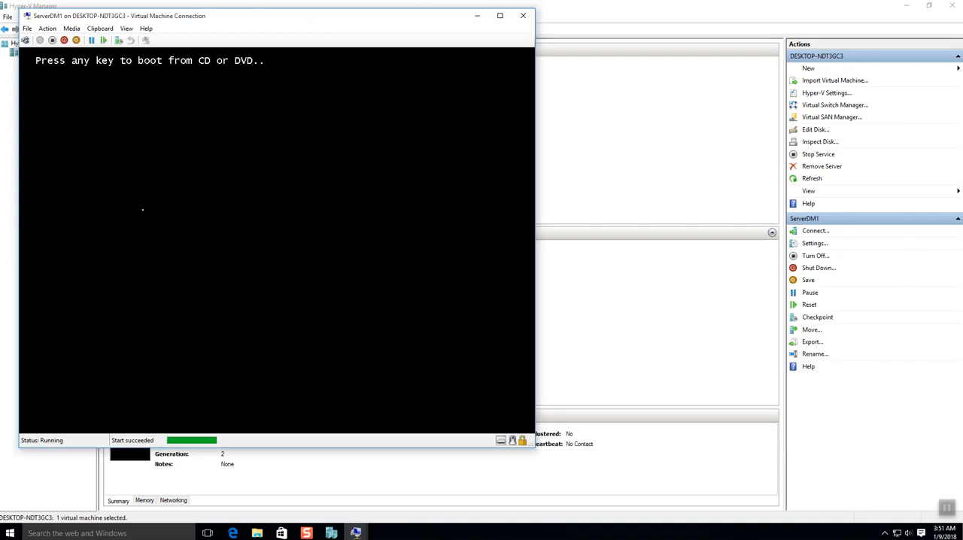
key(Return)
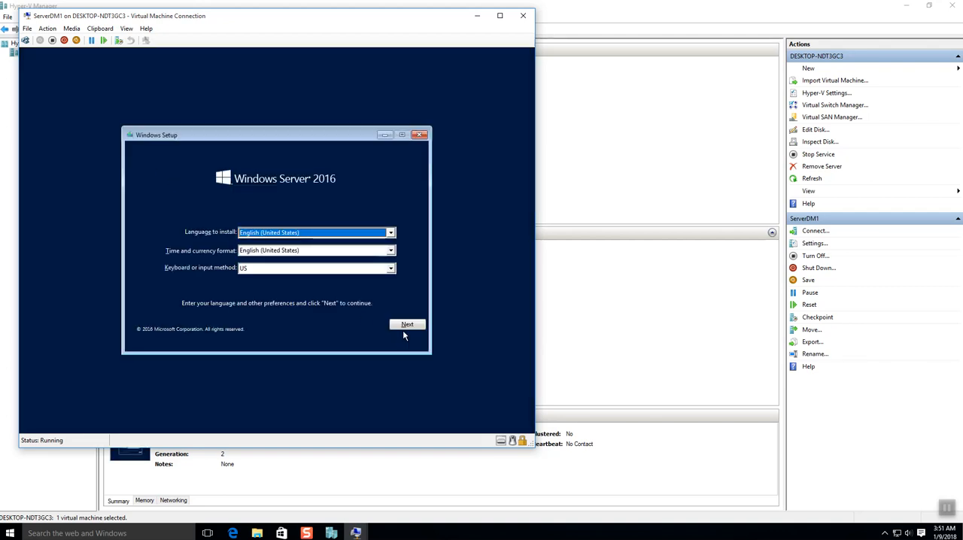
click(406, 325)
click(290, 247)
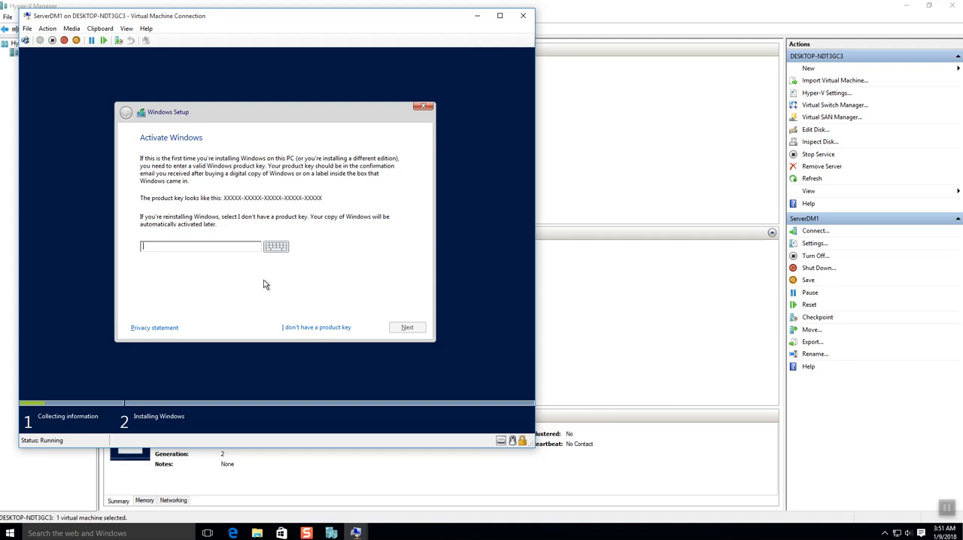
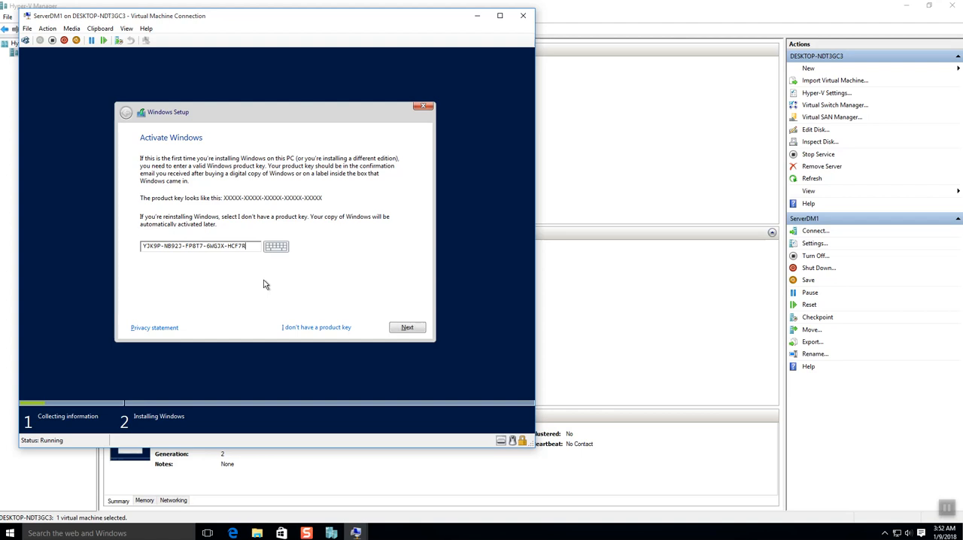
Enter the Windows product key for ServerDM1 and continue to the operating system selection
click(403, 331)
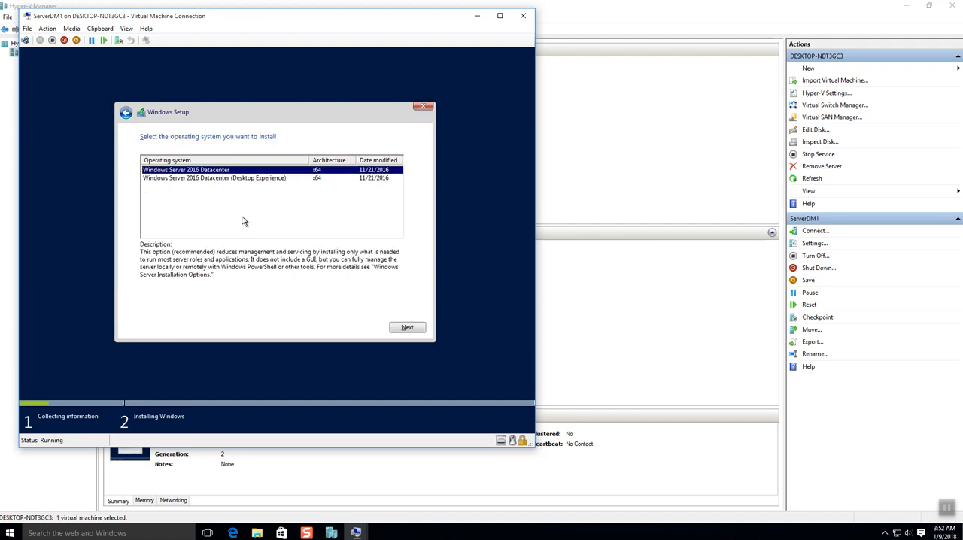
Start a custom installation of Windows Server 2016 Datacenter (Desktop Experience) on ServerDM1, accepting the license terms
click(226, 179)
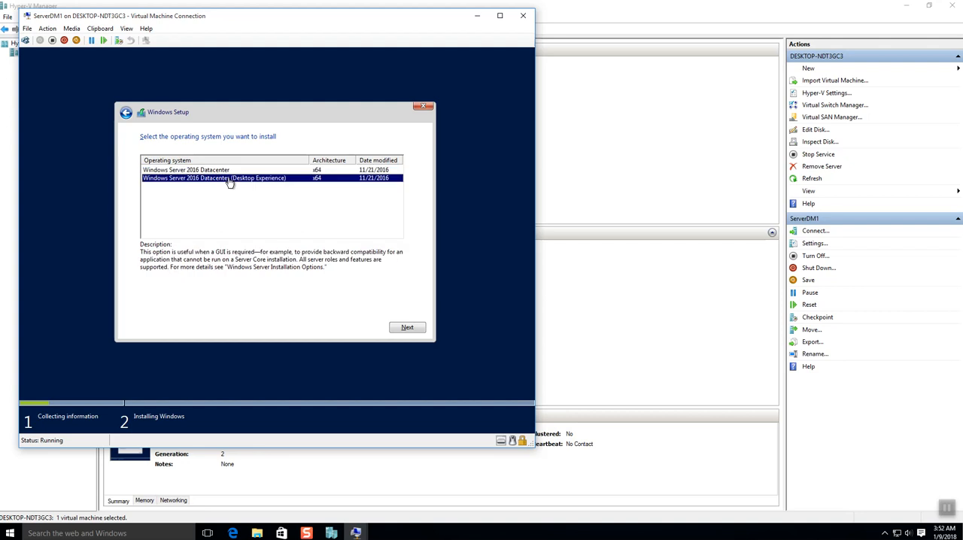
click(410, 329)
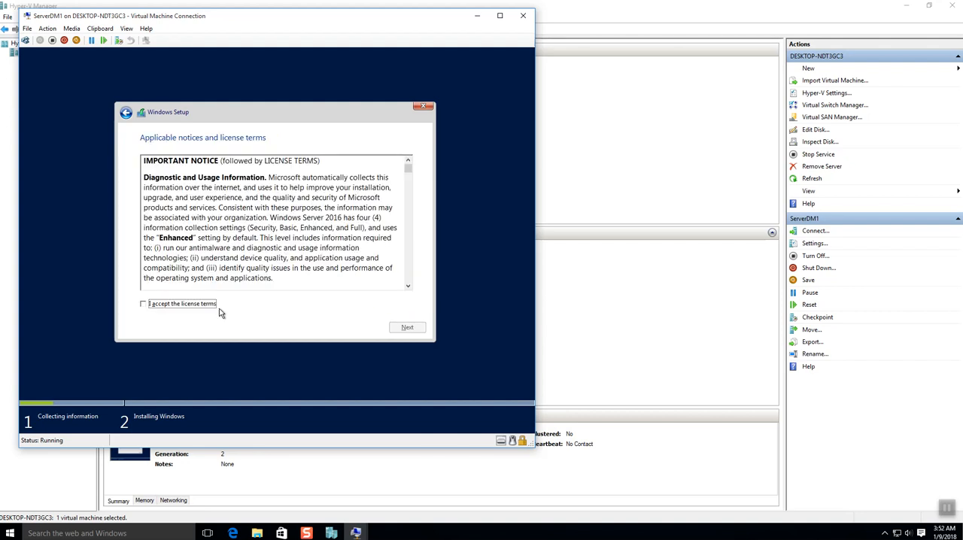
click(205, 304)
click(401, 330)
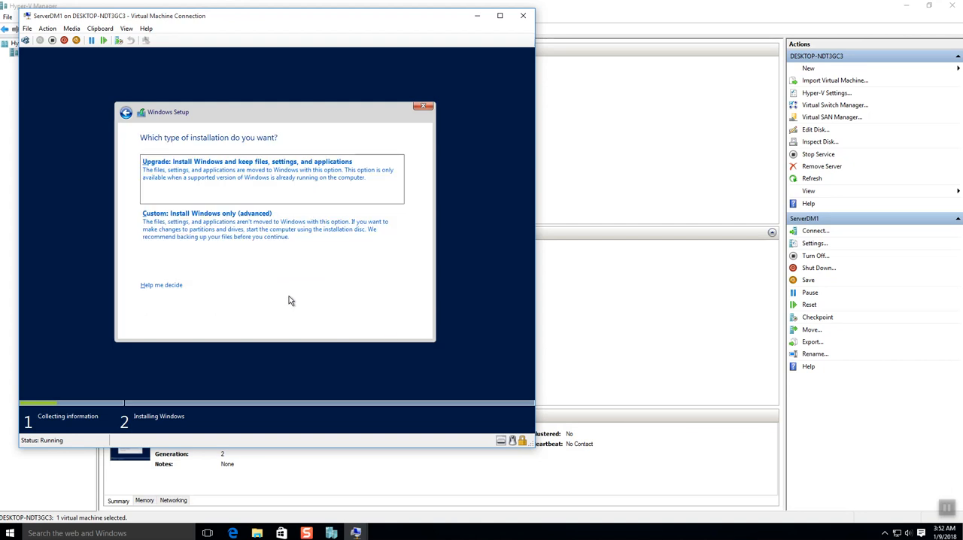
click(247, 247)
click(405, 327)
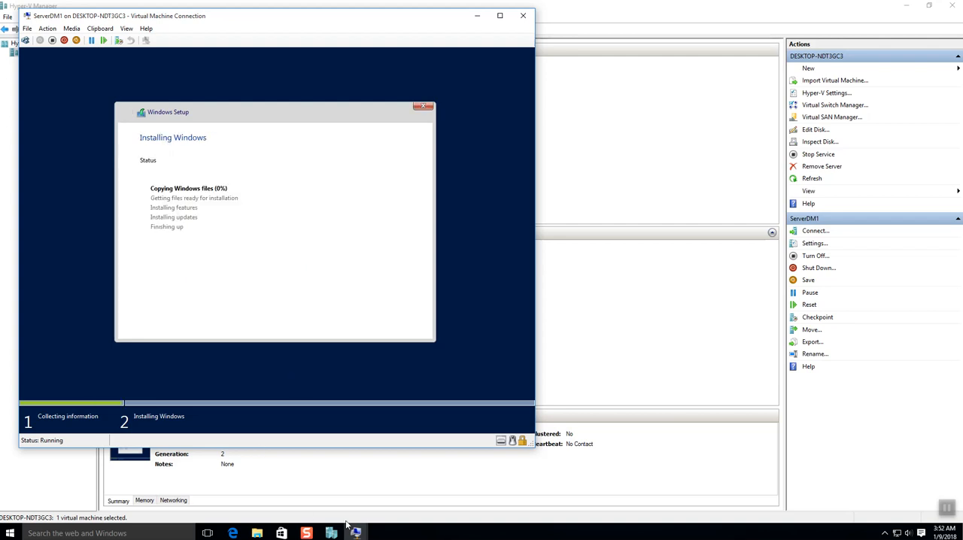
Arrange the ServerDC1 and ServerDM1 connection windows side by side, with ServerDC1 on the left, to watch both installations
drag(248, 19, 683, 19)
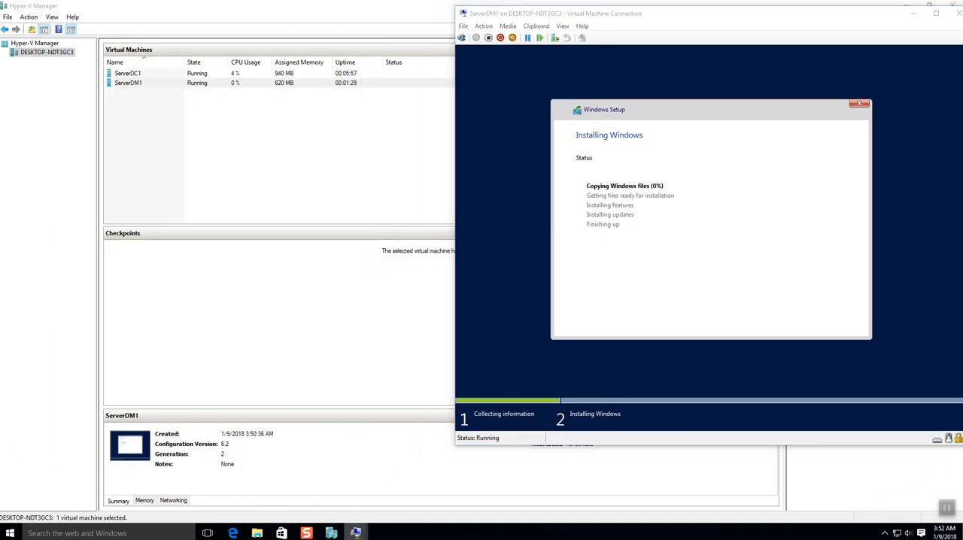
mouse_move(356, 533)
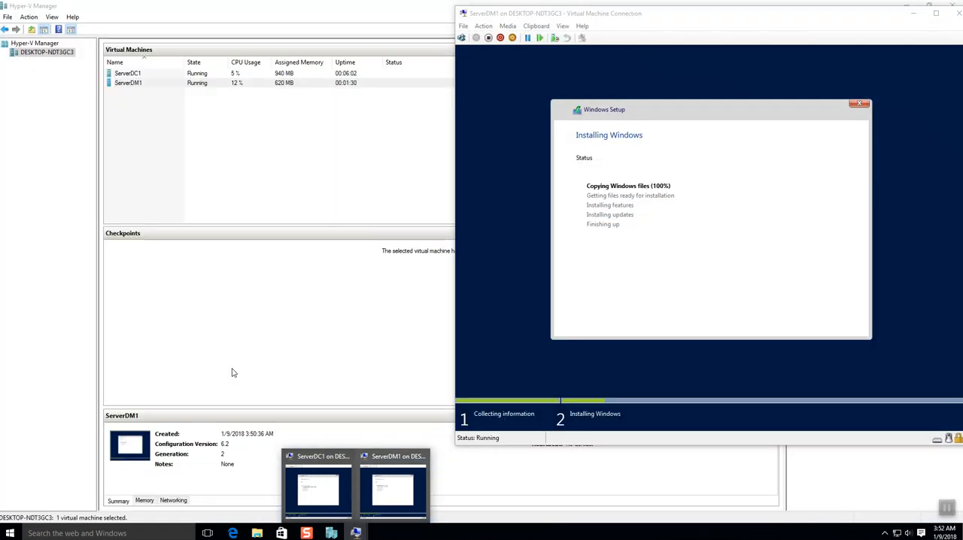
click(318, 487)
drag(316, 61, 228, 22)
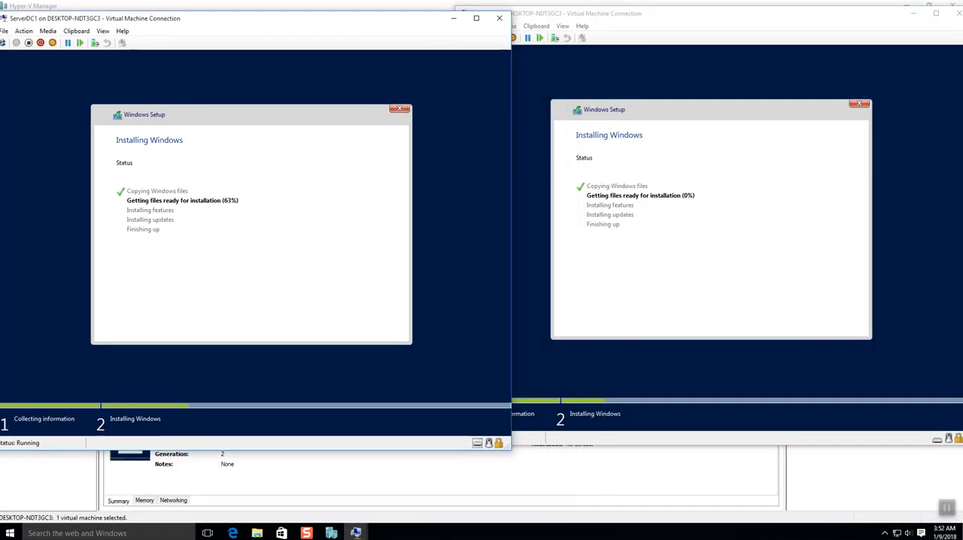